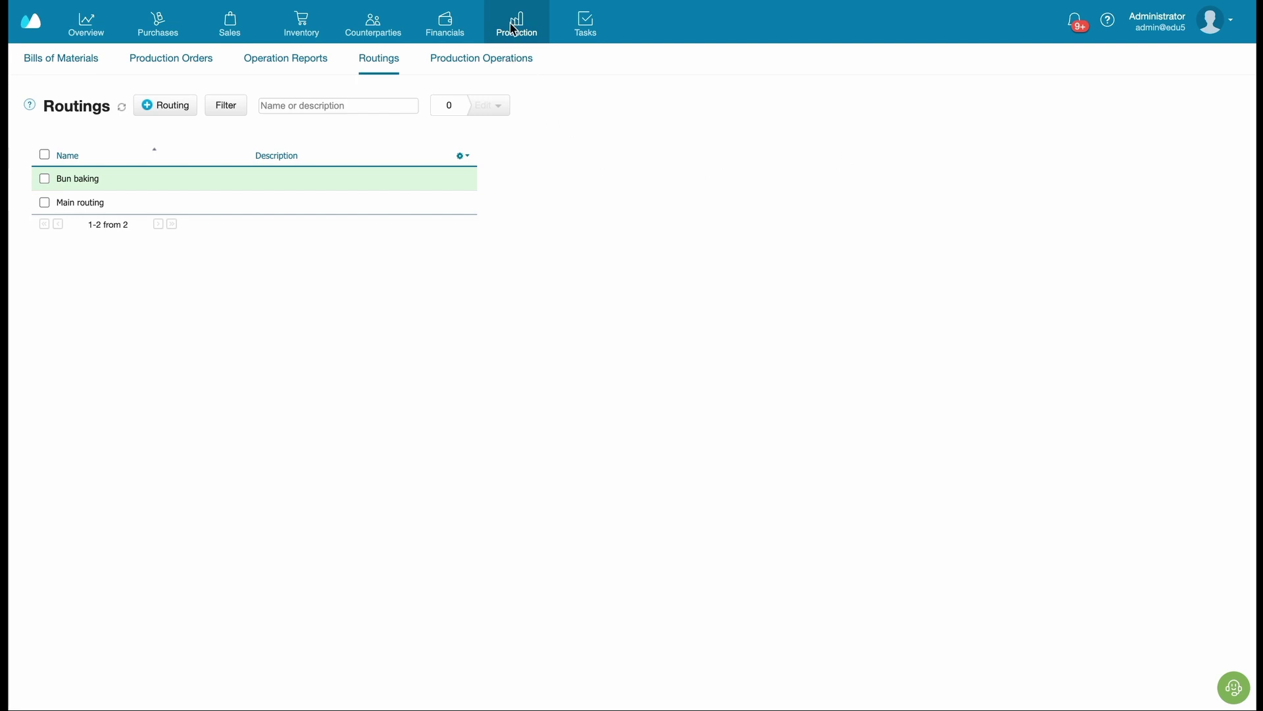
Step: Start a new routing with an empty operation row, view the new production operation form, and discard the routing without saving
click(370, 65)
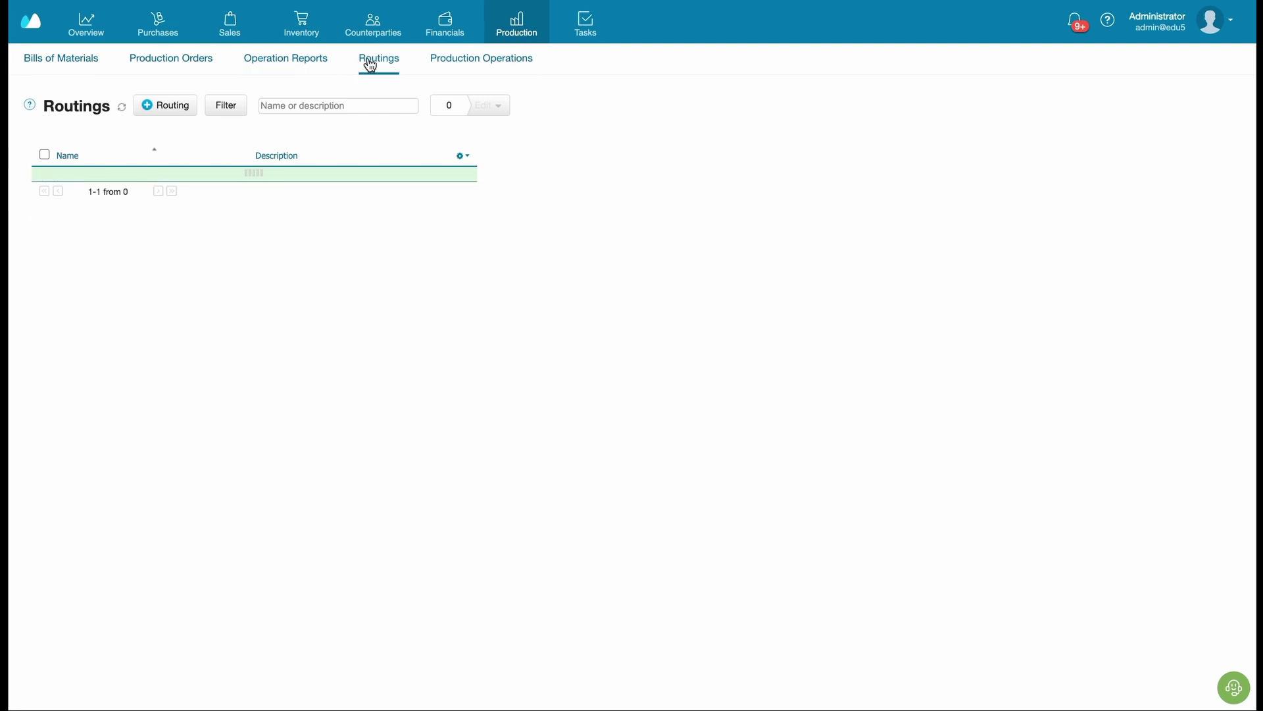
click(155, 107)
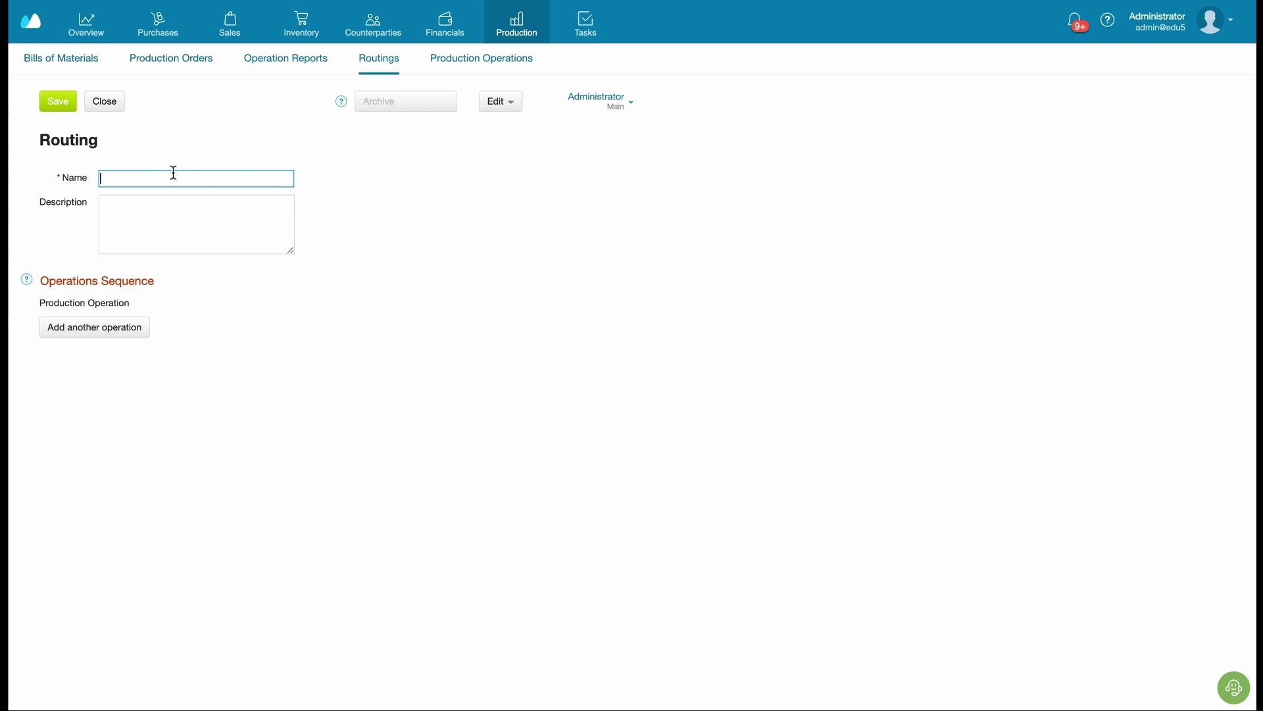
click(122, 327)
click(191, 321)
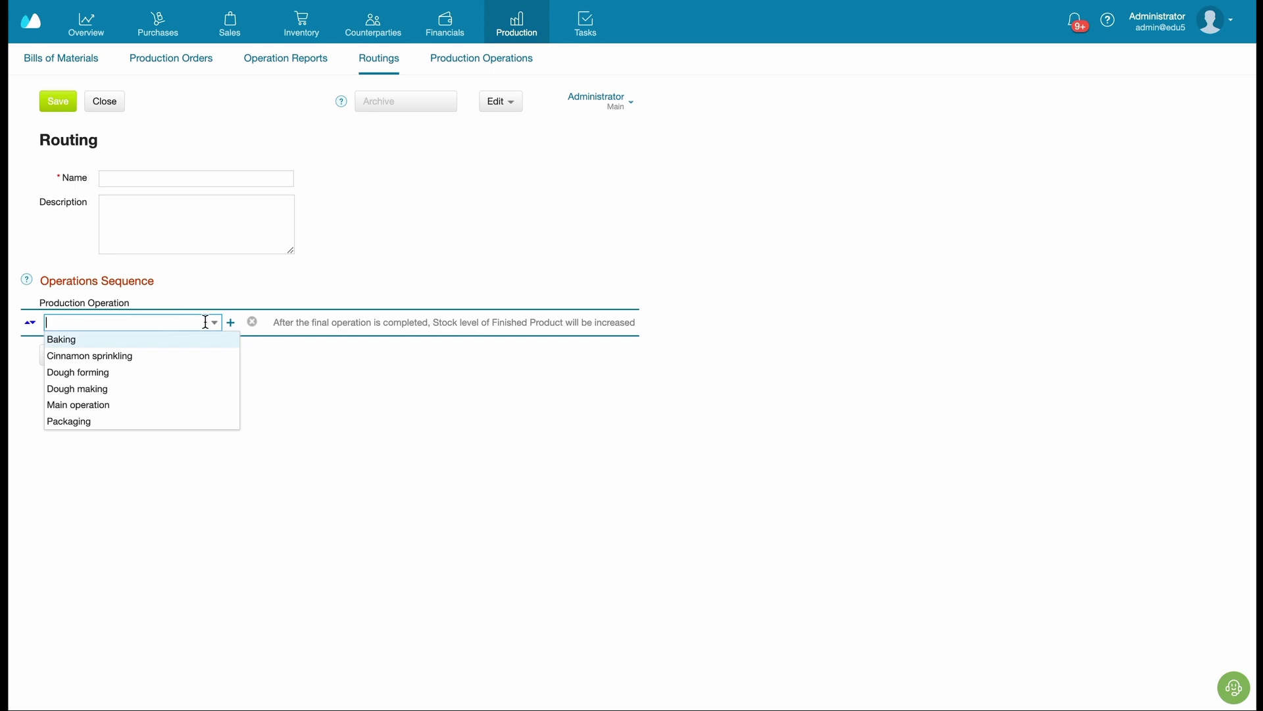
click(278, 388)
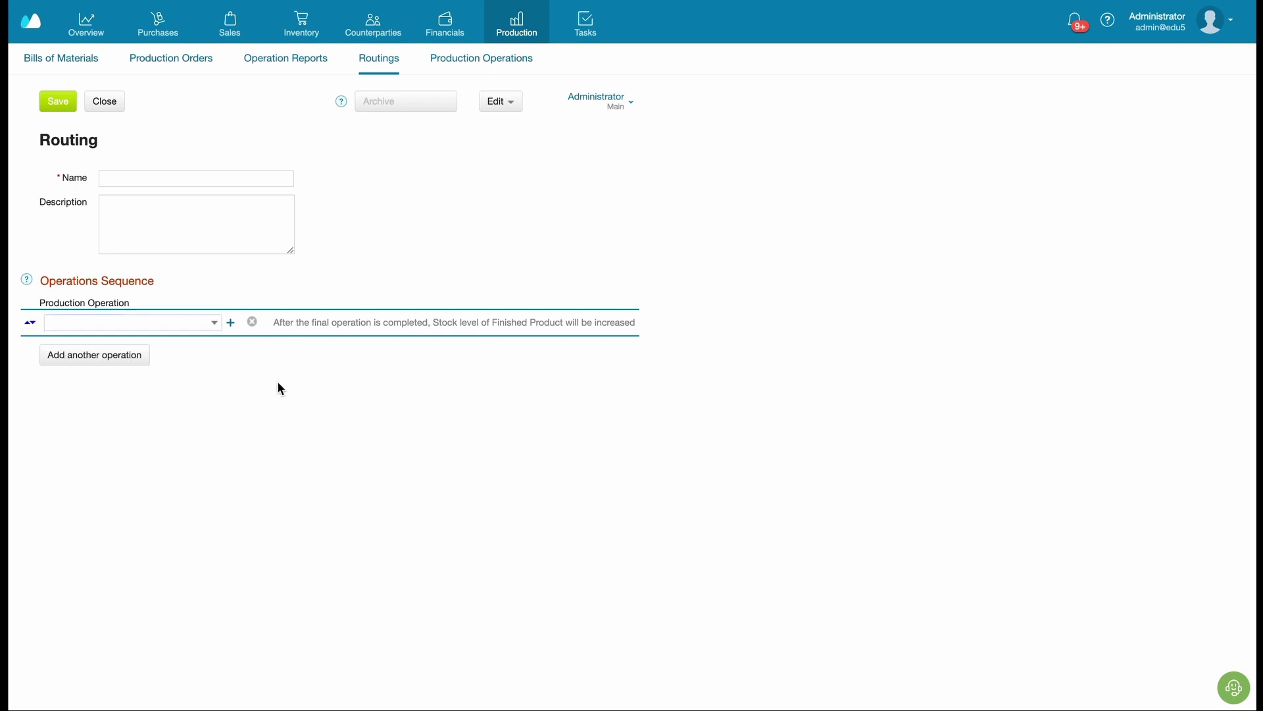
click(231, 323)
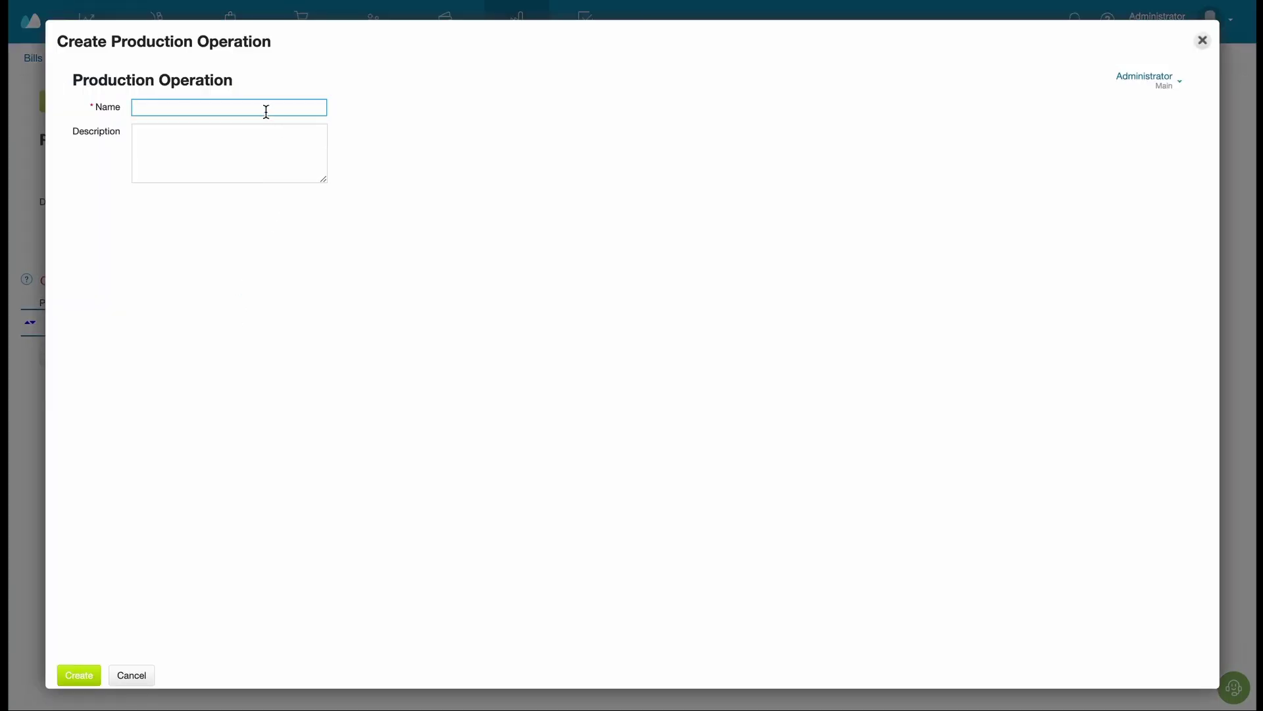
click(131, 675)
click(103, 102)
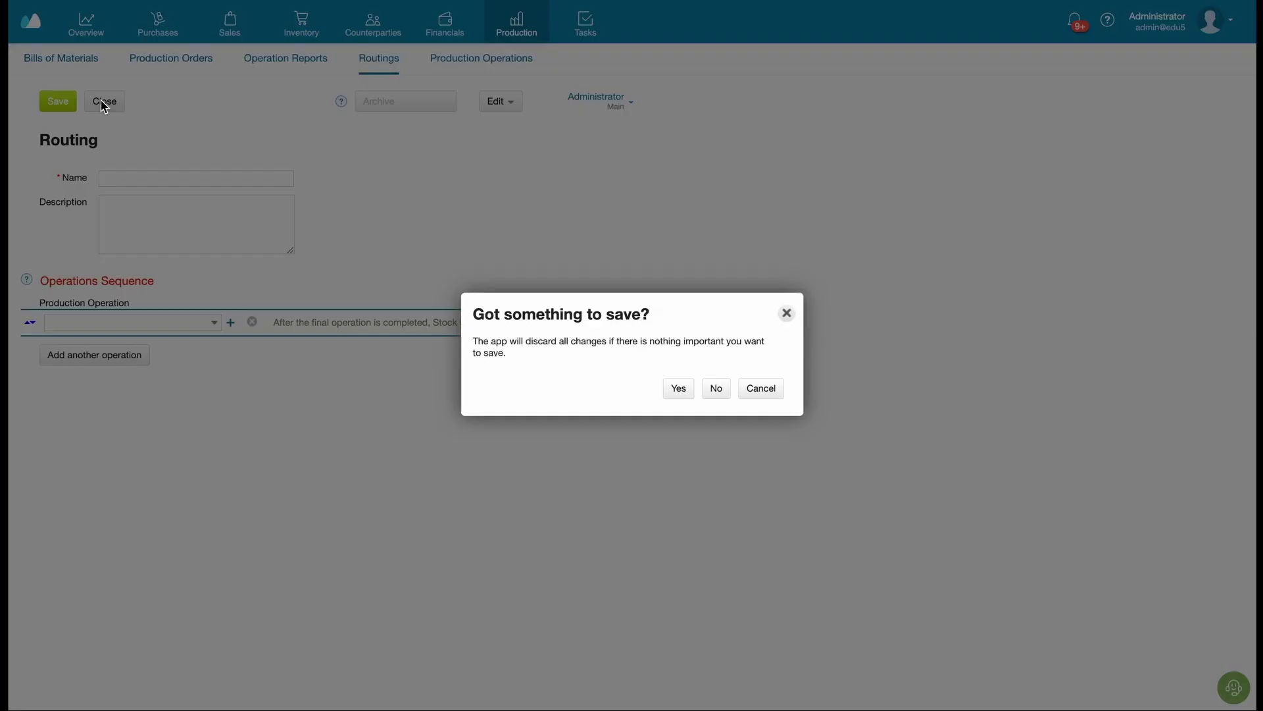
click(717, 389)
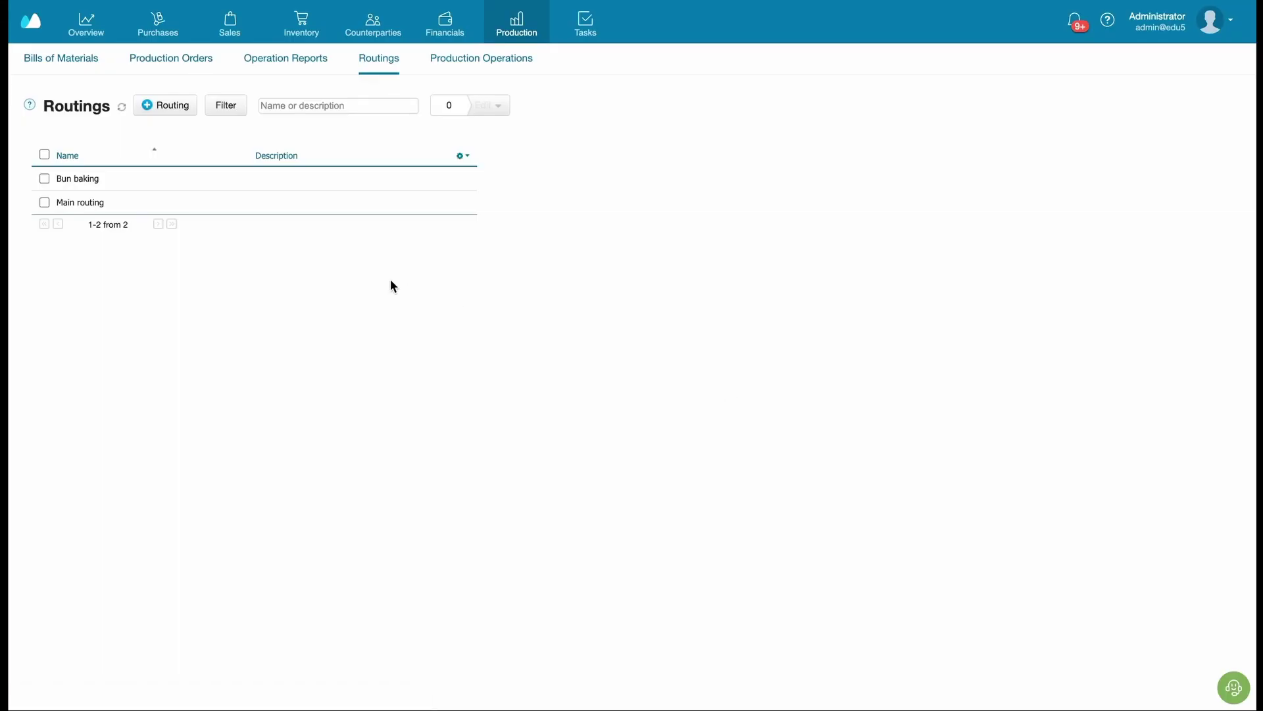
Step: Open the existing Bun baking routing to view its operations sequence
click(342, 184)
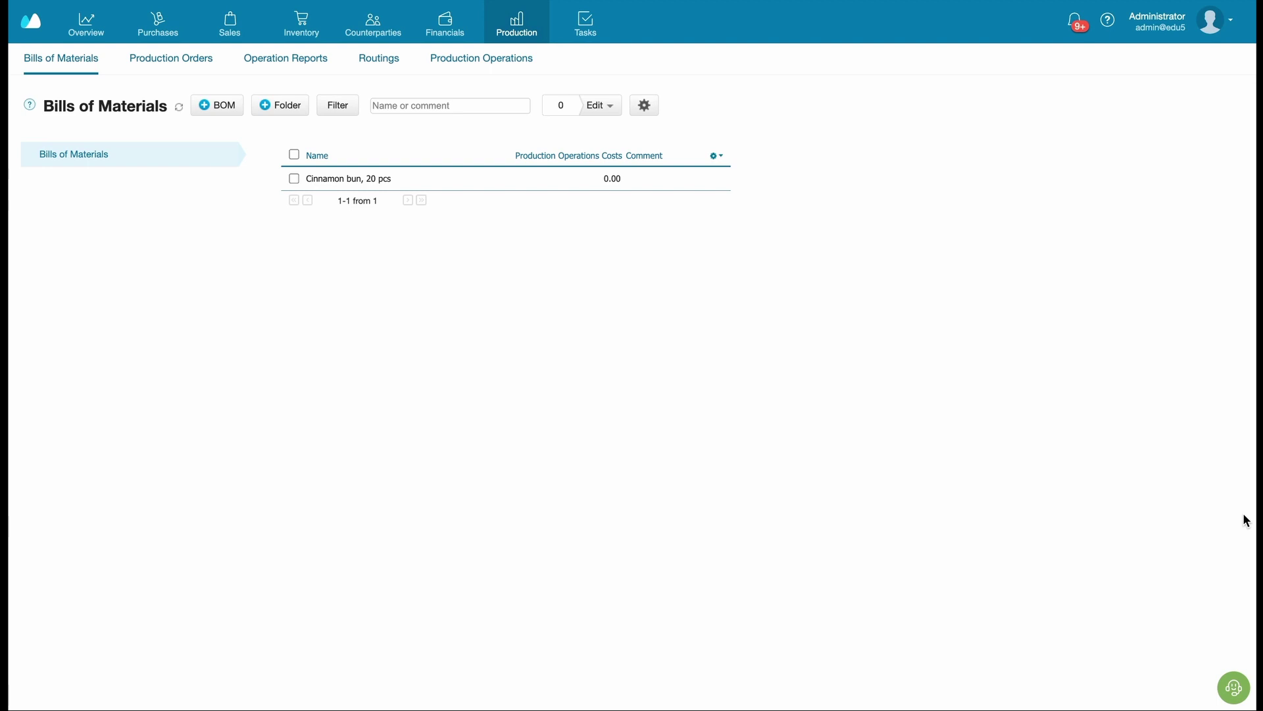
Step: Start a new bill of materials named "Bun" and assign it the Bun baking routing
click(91, 71)
click(205, 113)
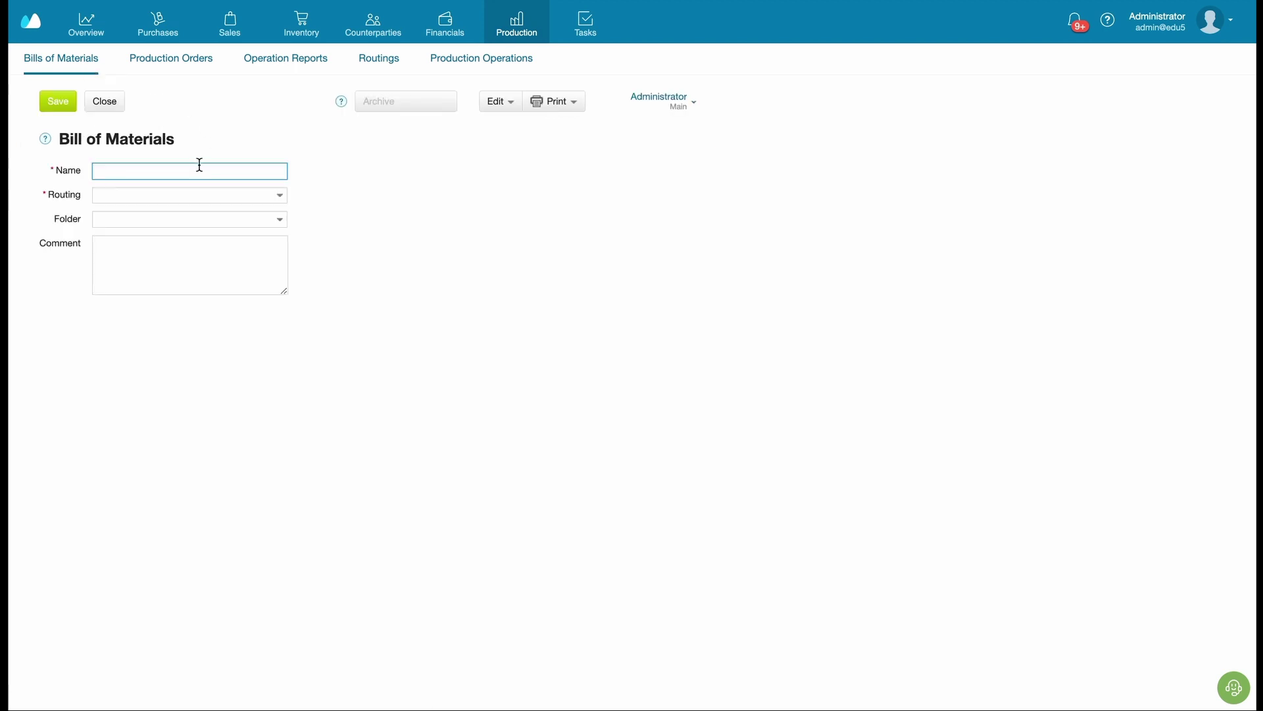
text(Bun)
click(204, 192)
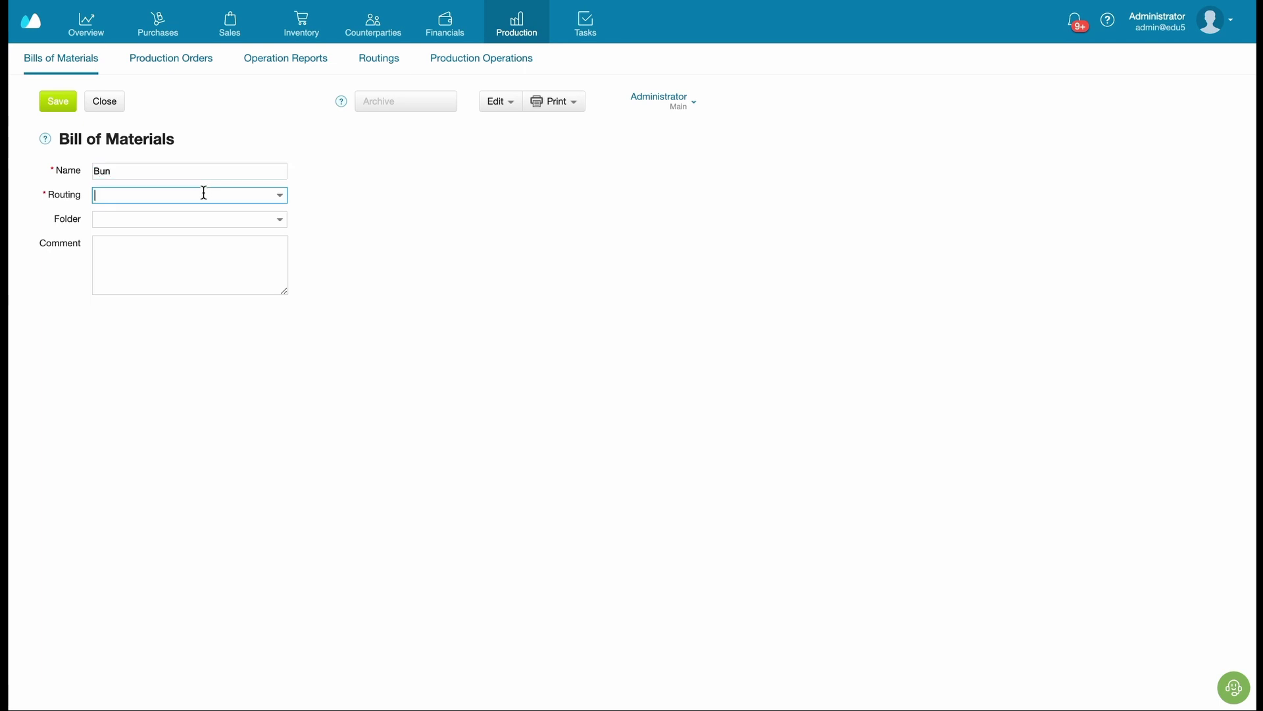
click(203, 211)
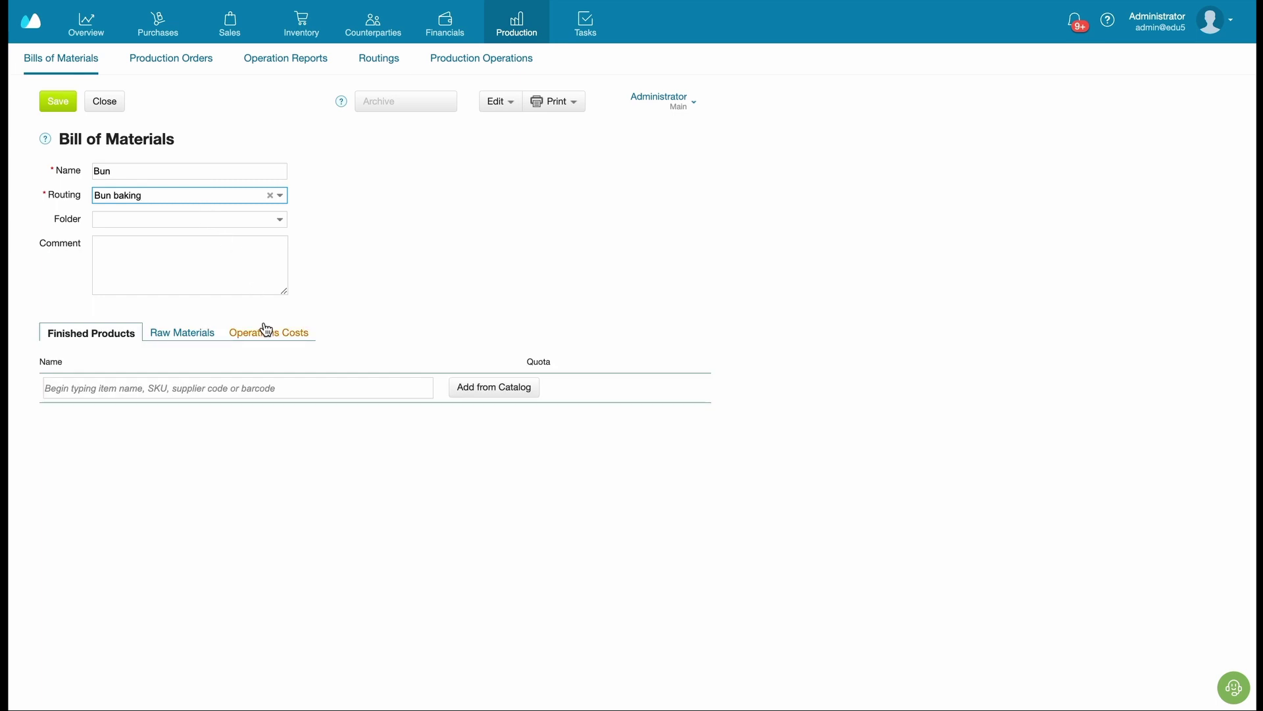
Step: Add Cinnamon bun as the finished product of the Bun bill of materials with a quota of 20 pcs
click(248, 386)
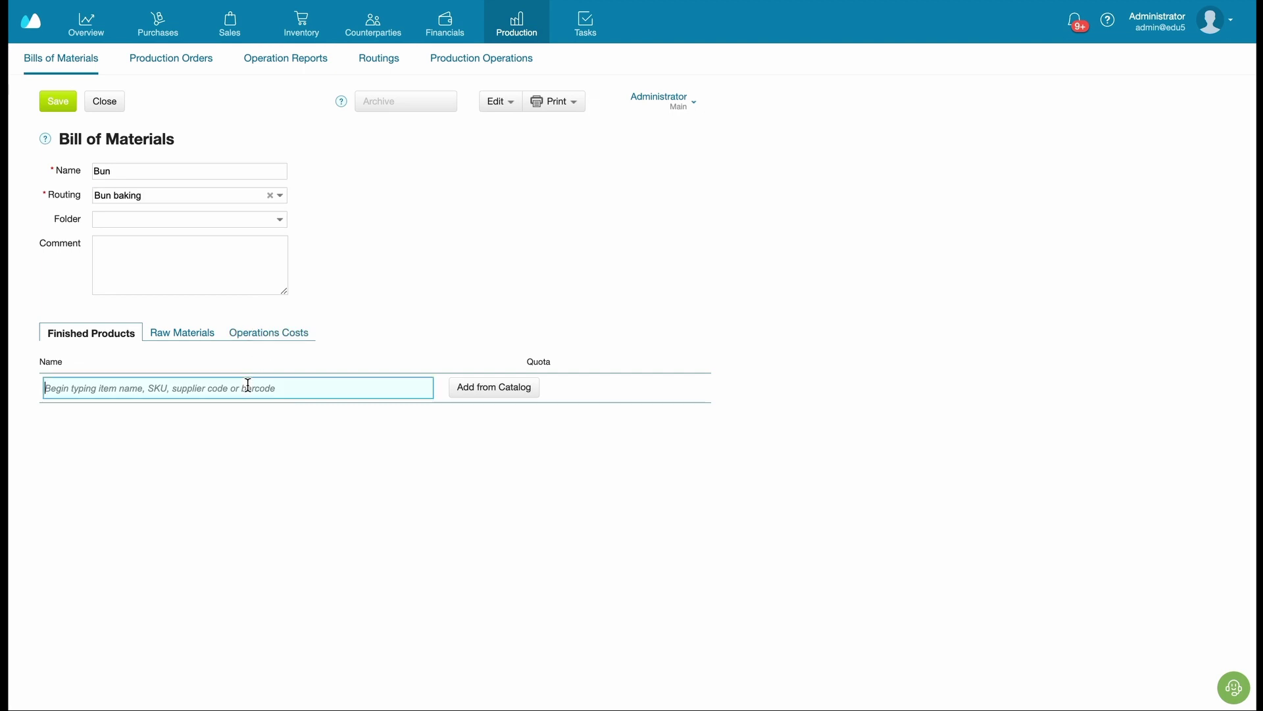
text(cin)
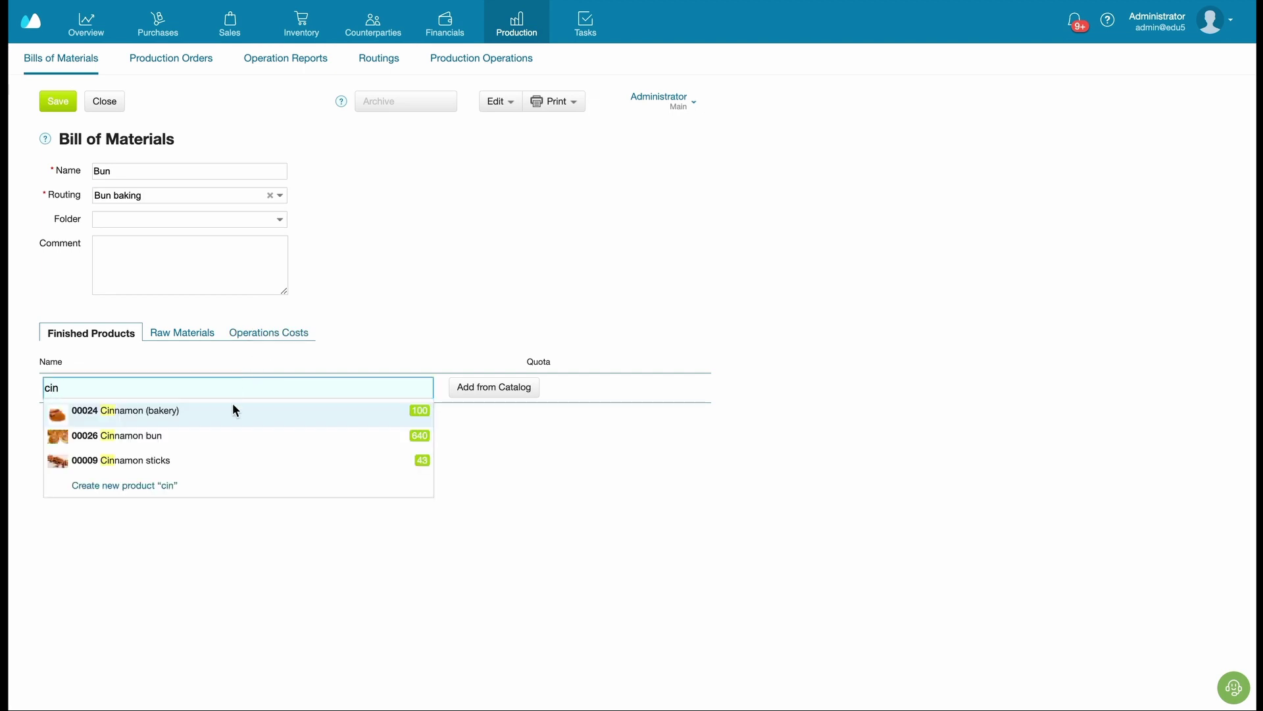
click(223, 437)
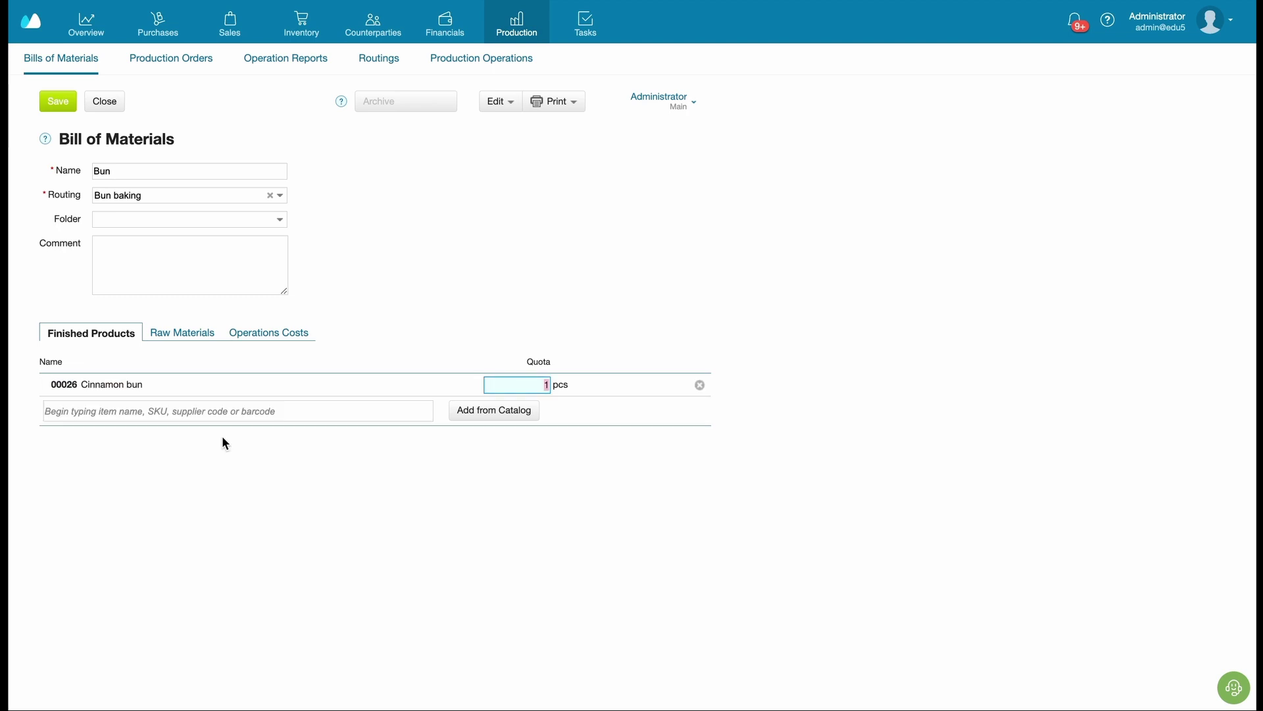
text(20)
click(309, 467)
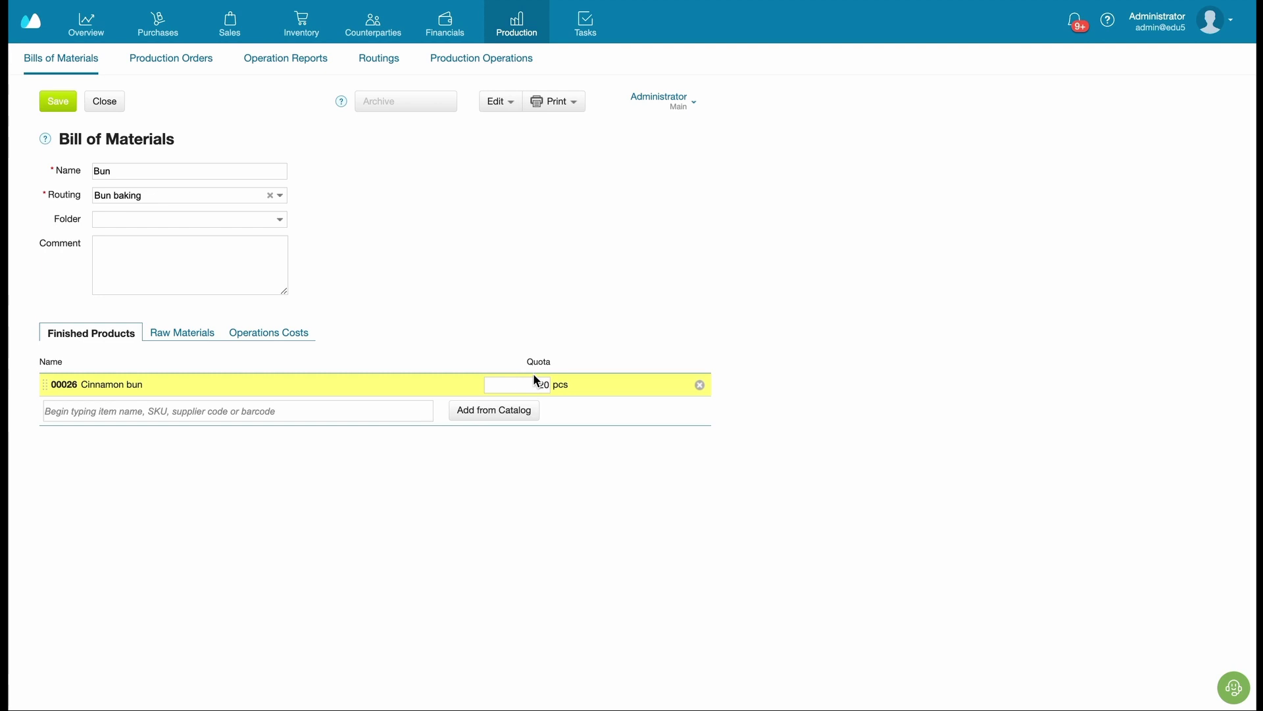
Step: Add 1 kg wheat flour, 1 kg salt and 1 egg from the Bakery ingredients catalog as Dough making raw materials
click(199, 333)
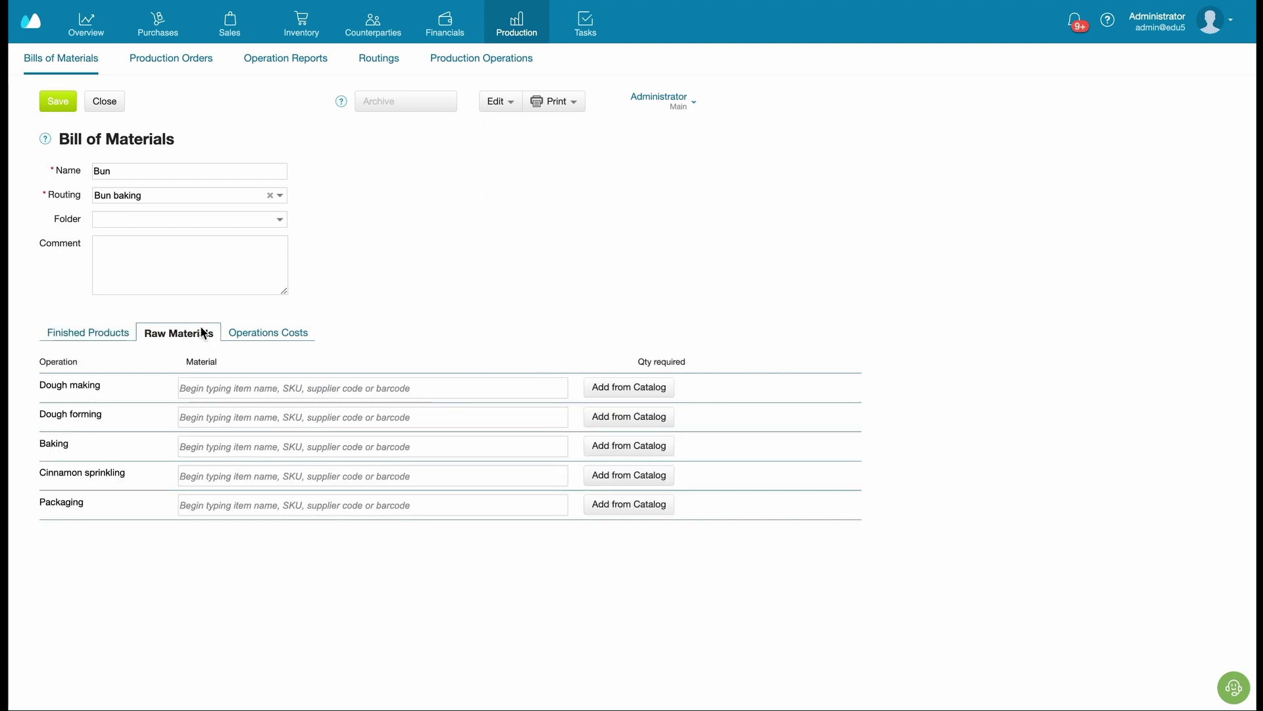
click(607, 388)
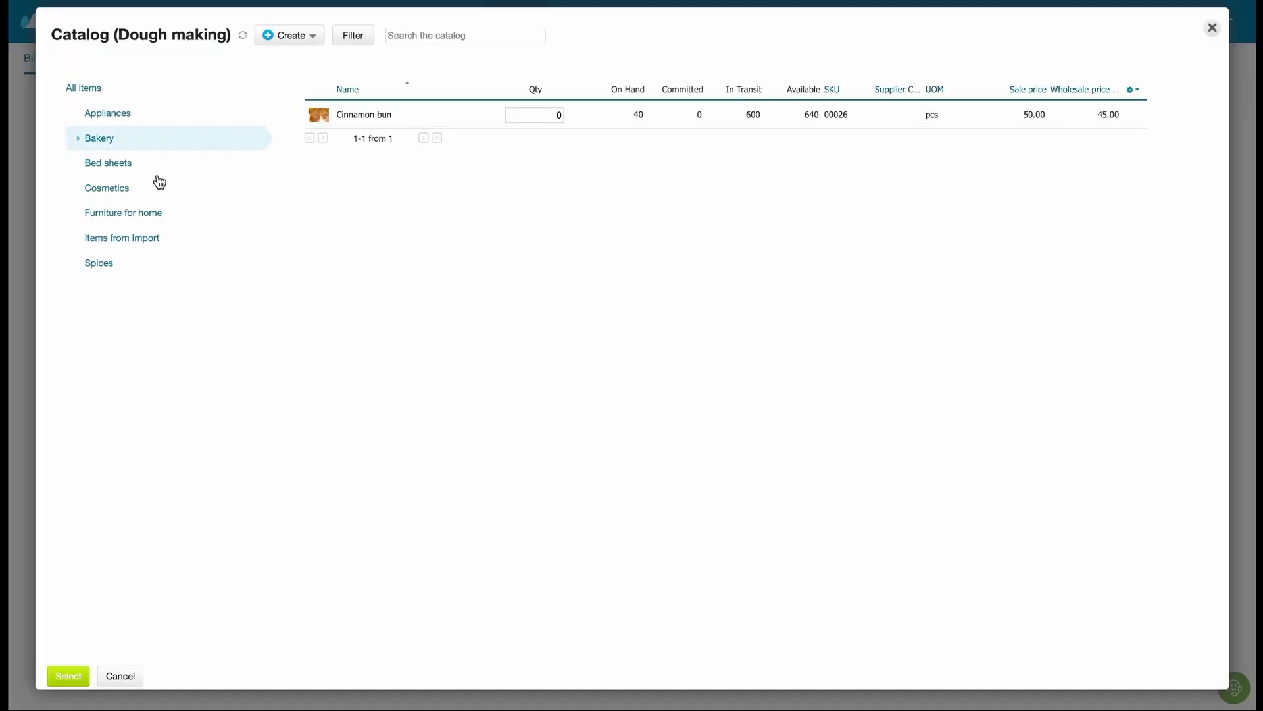
click(100, 141)
click(116, 165)
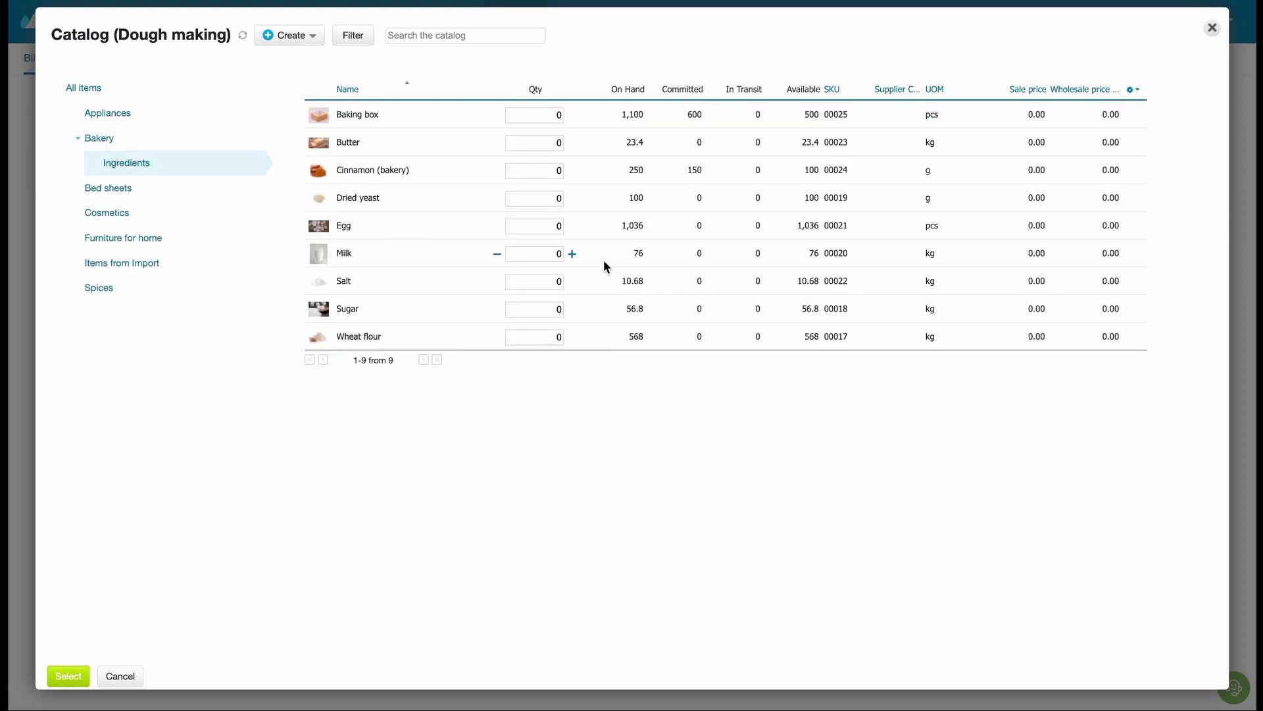
click(572, 337)
click(572, 282)
click(573, 227)
click(66, 675)
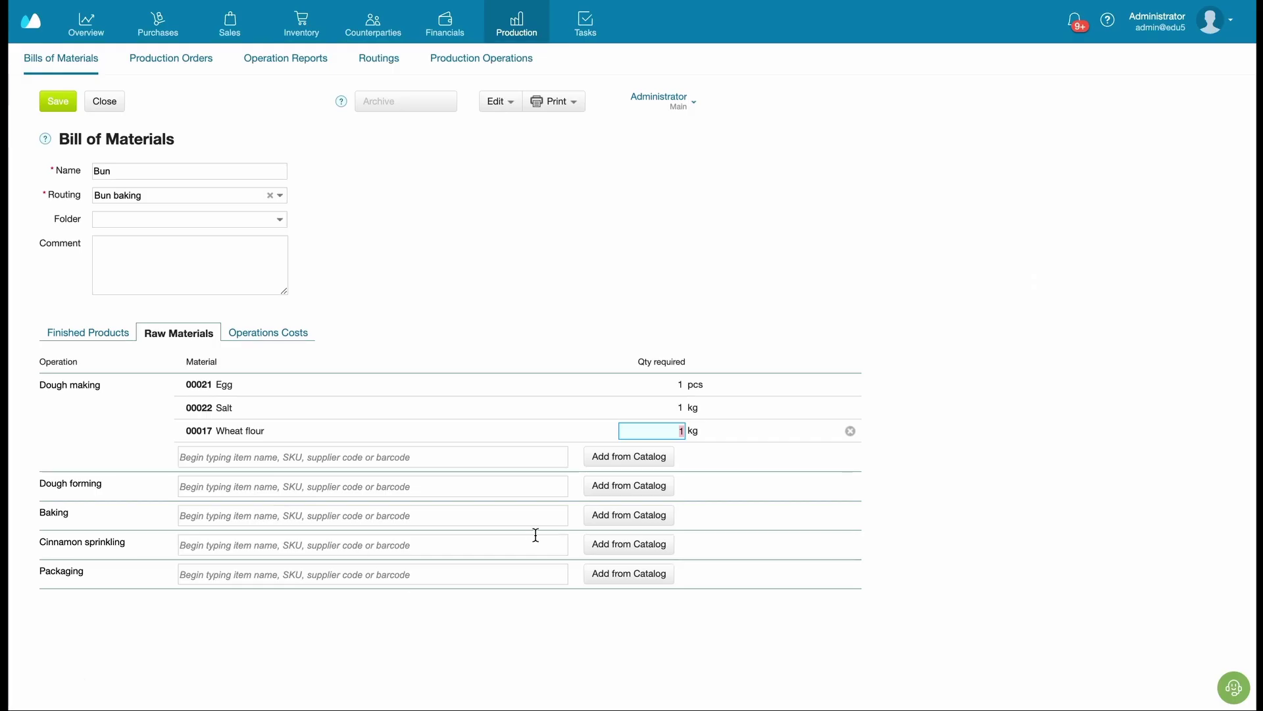
Step: View the operations costs for Dough making and Dough forming, and discard the Bun bill of materials without saving
click(284, 339)
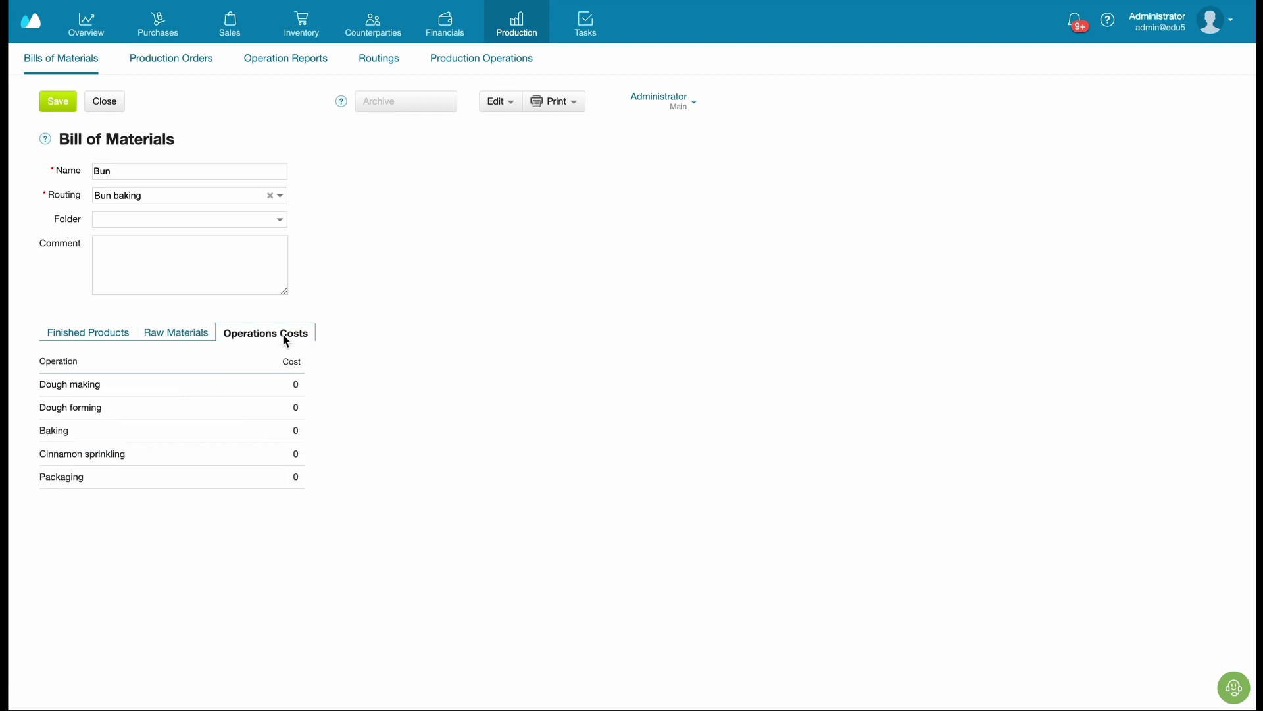
click(300, 388)
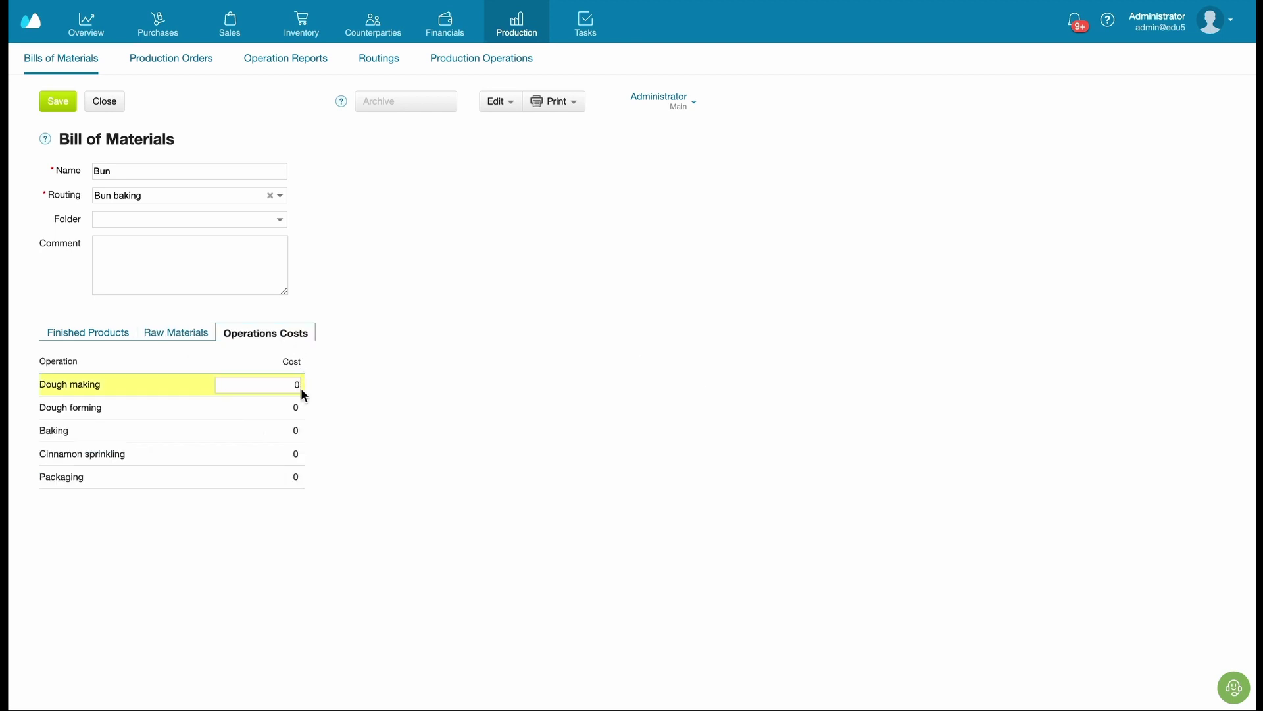
click(299, 408)
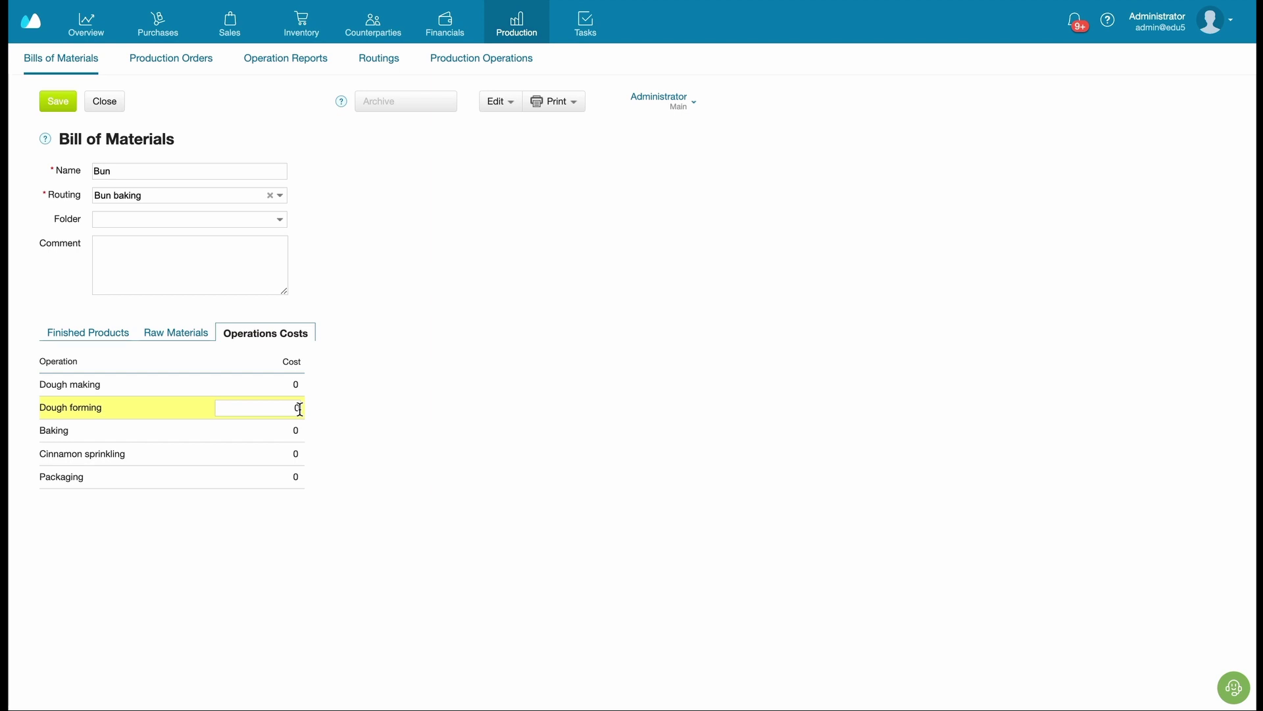
click(314, 415)
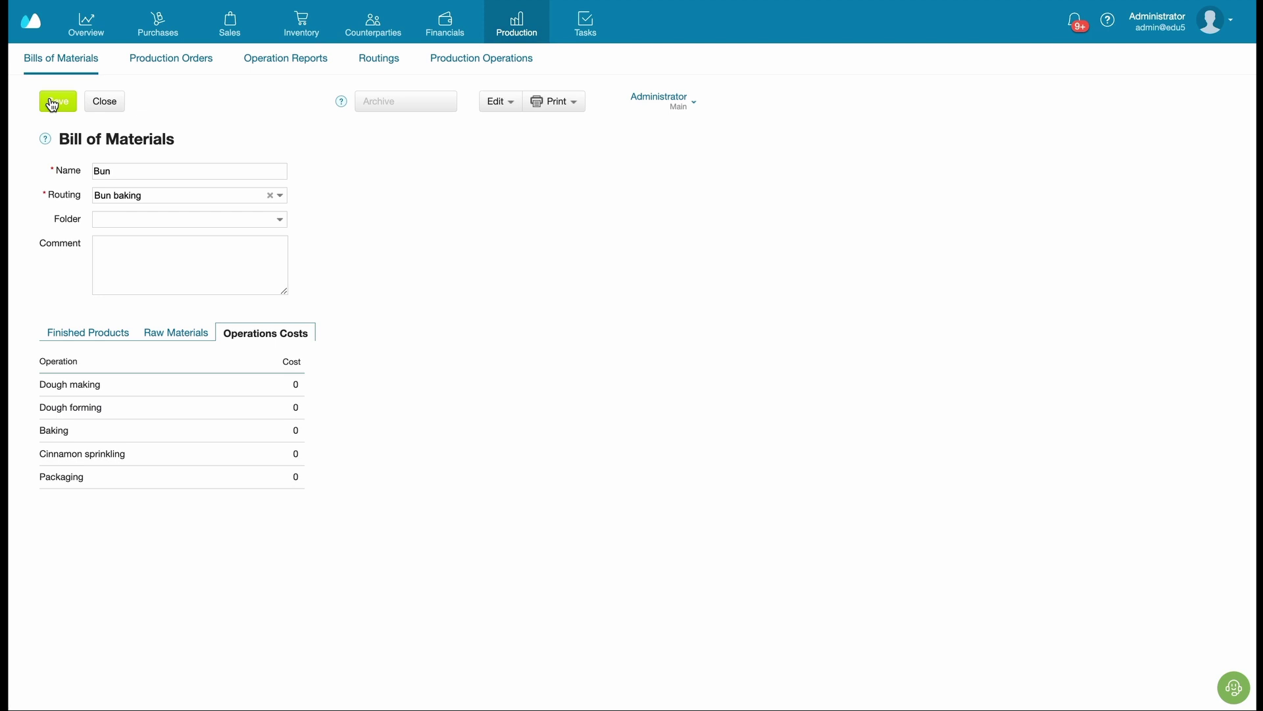
click(100, 105)
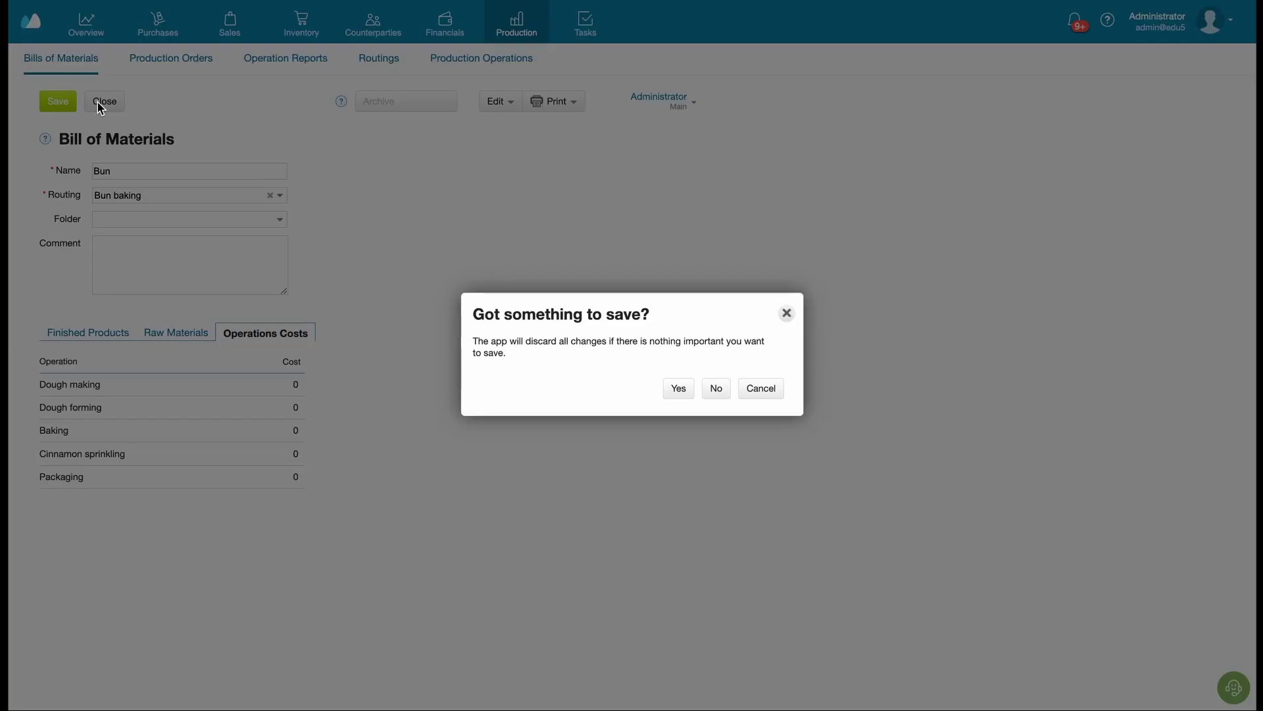
click(715, 389)
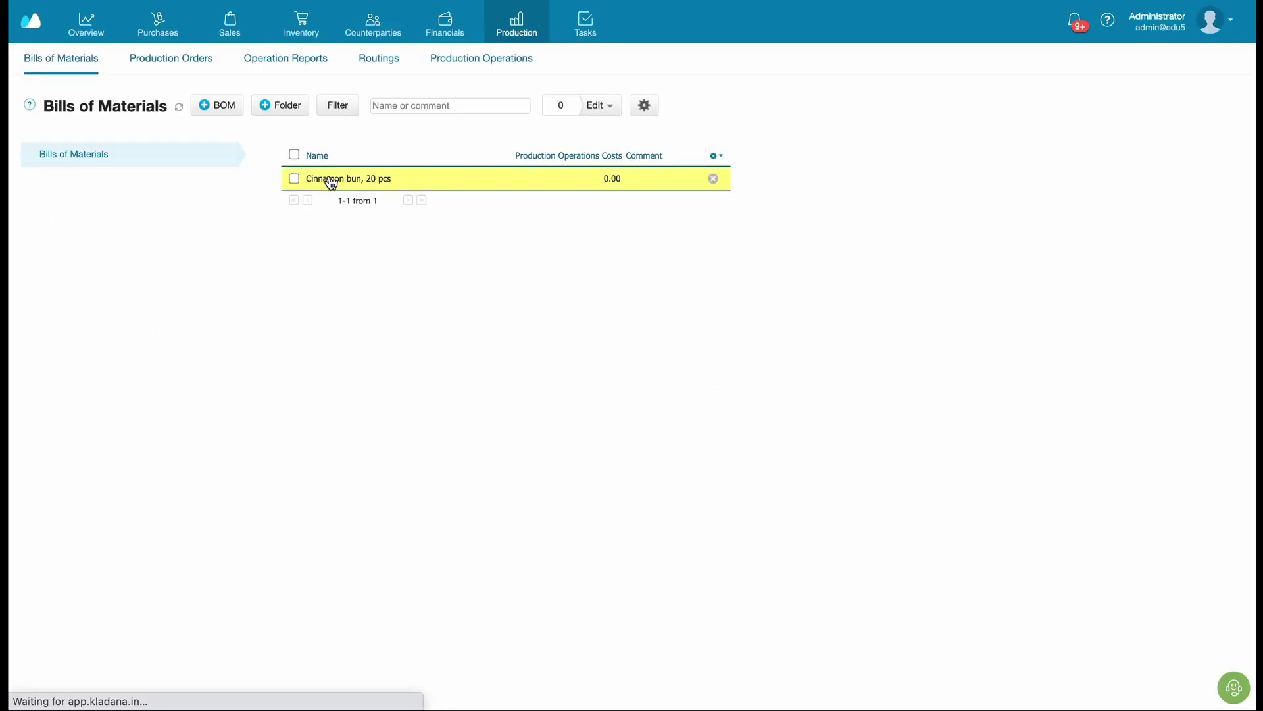
Step: Open the "Cinnamon bun, 20 pcs" bill of materials and examine its finished product, raw materials and operations costs
click(331, 179)
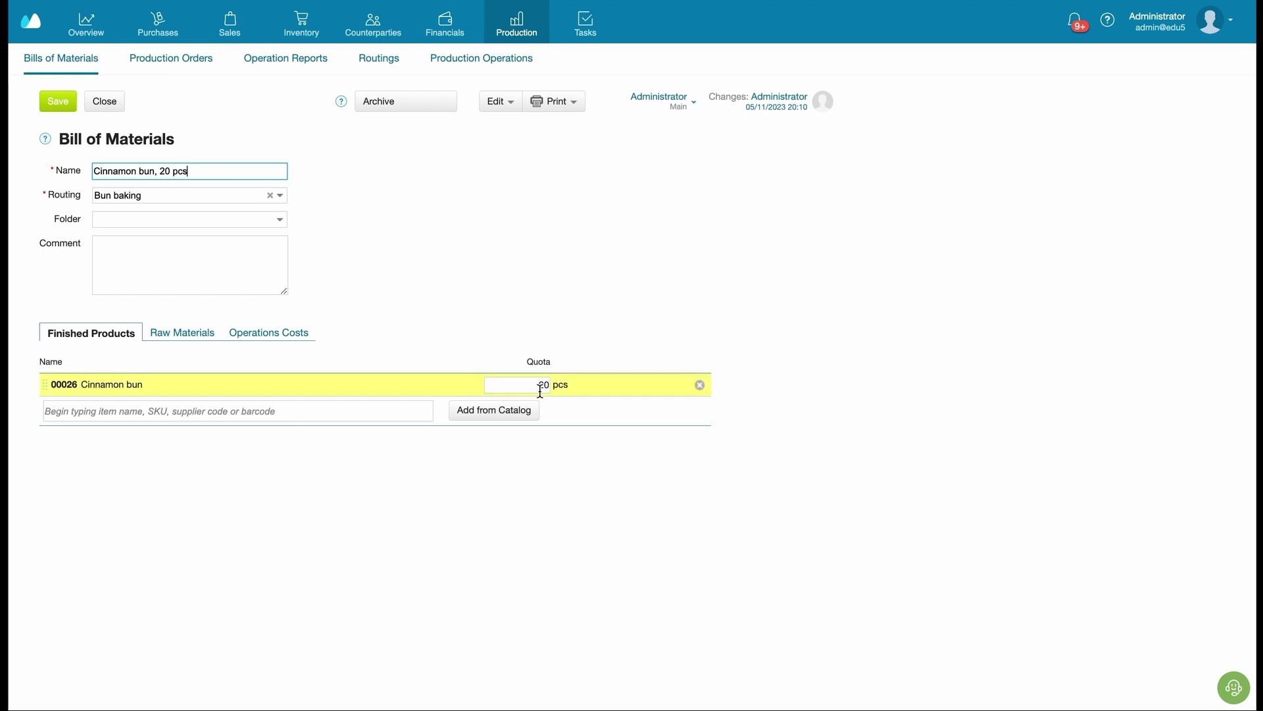
click(165, 335)
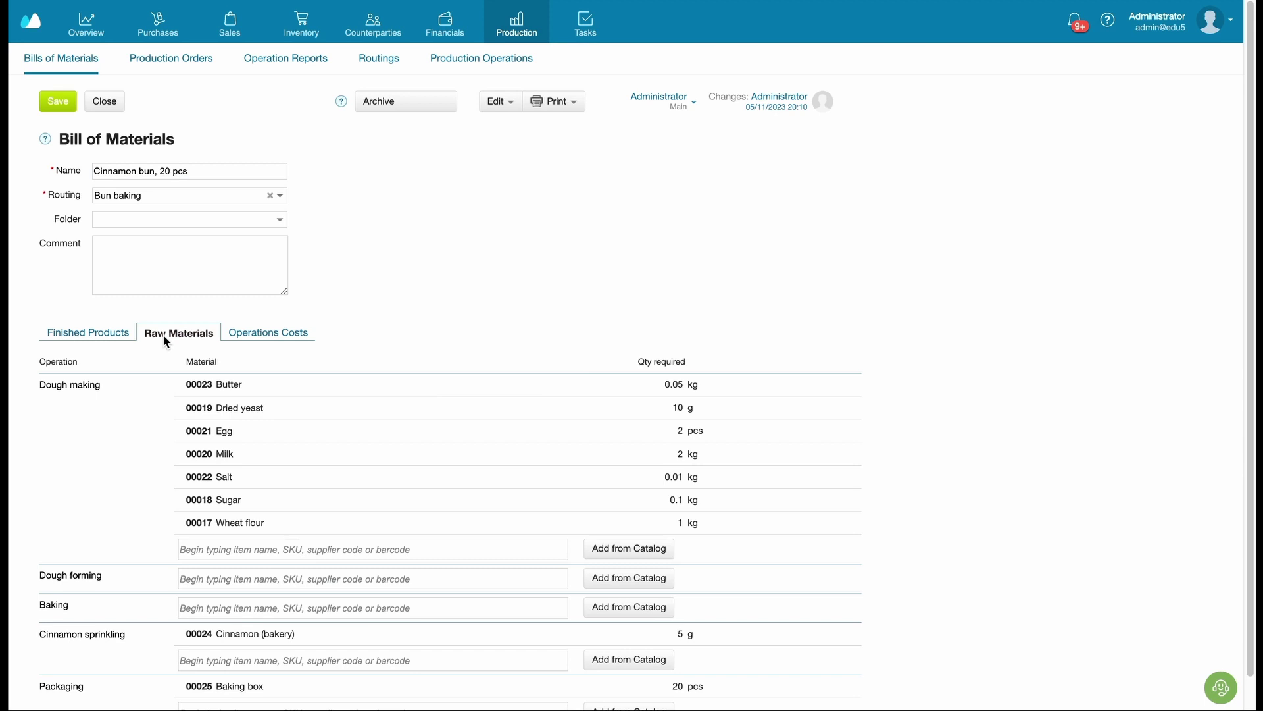
scroll(325, 436, down, 1)
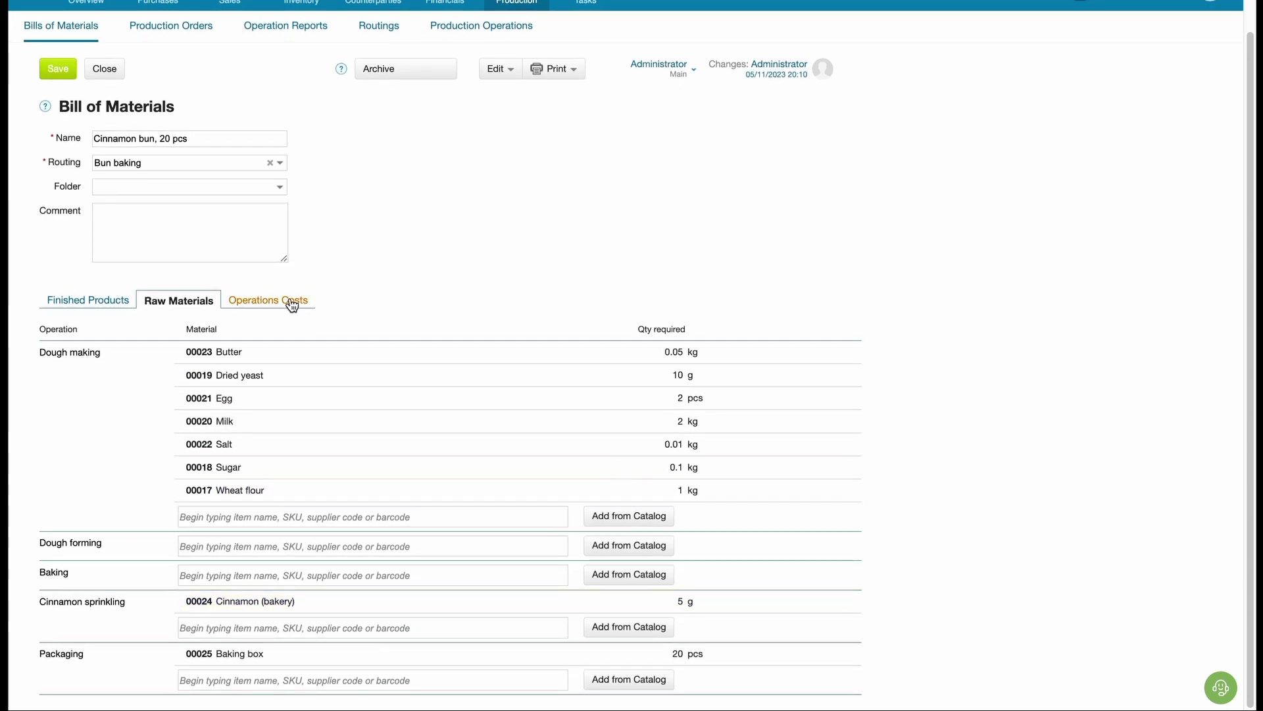
click(291, 300)
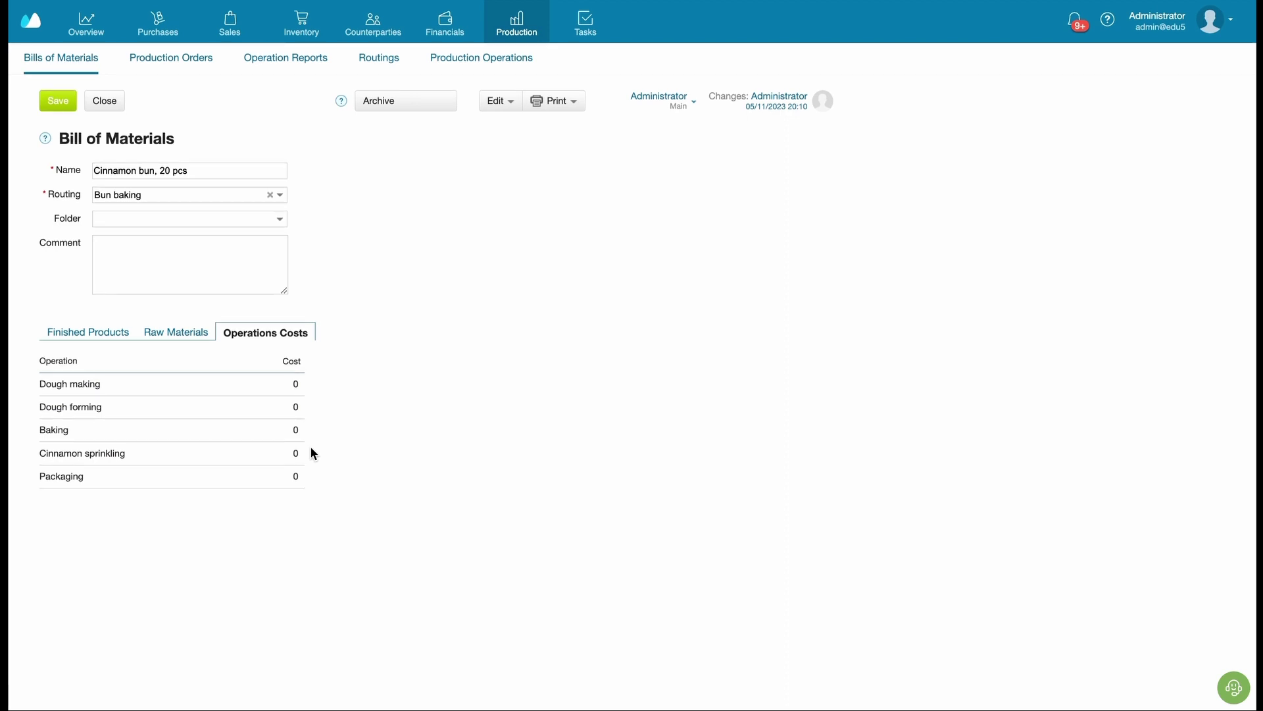
Step: Generate the Product Cost Estimates print form for the Cinnamon bun bill of materials and open it in the browser
click(576, 104)
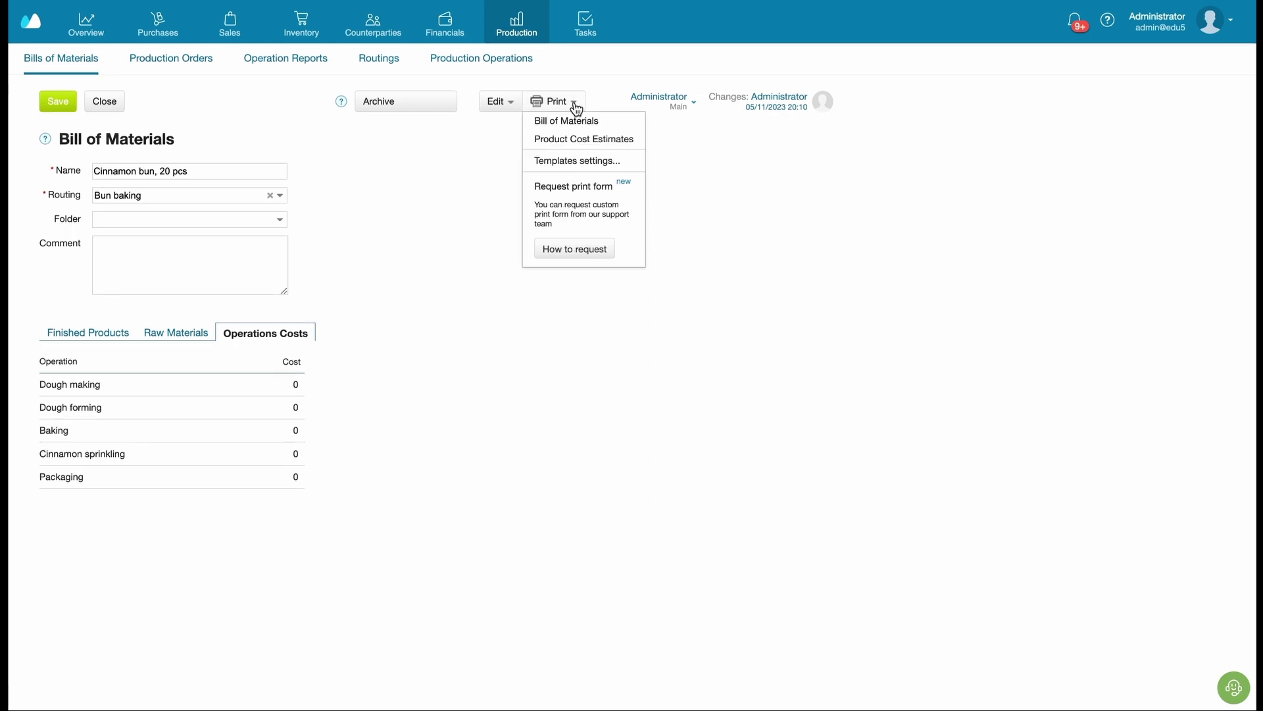
click(582, 140)
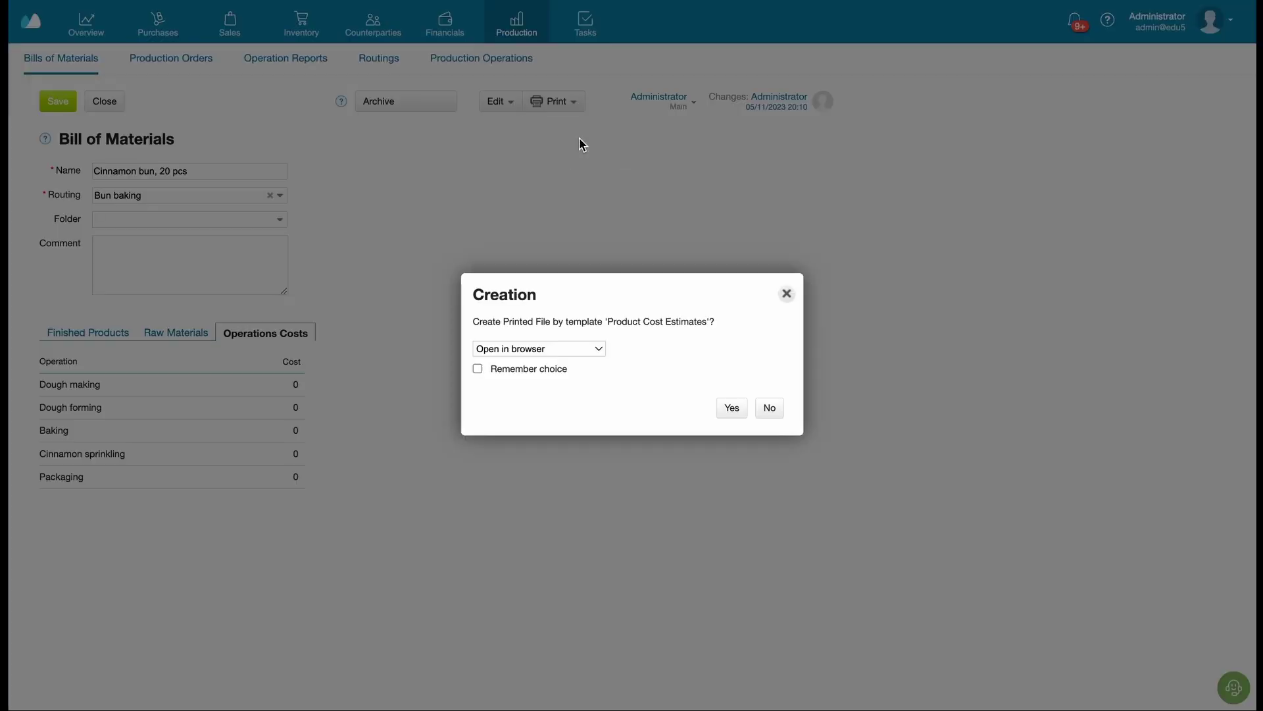
click(731, 409)
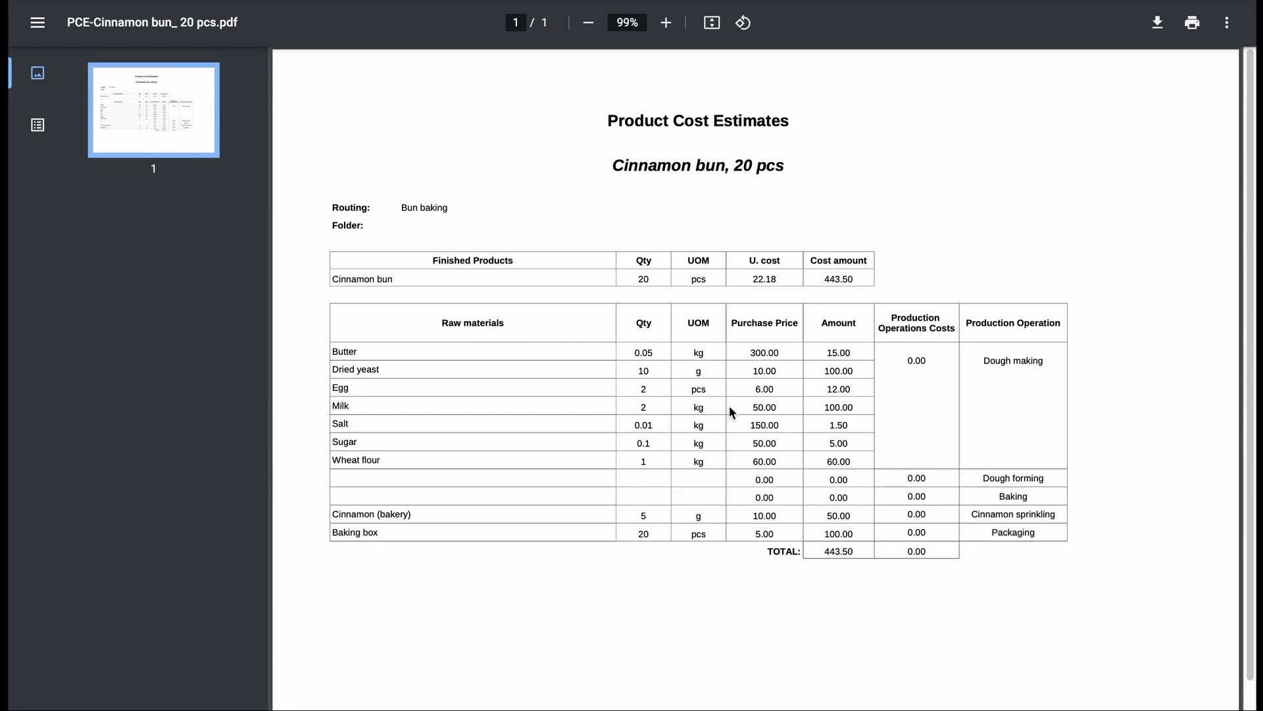
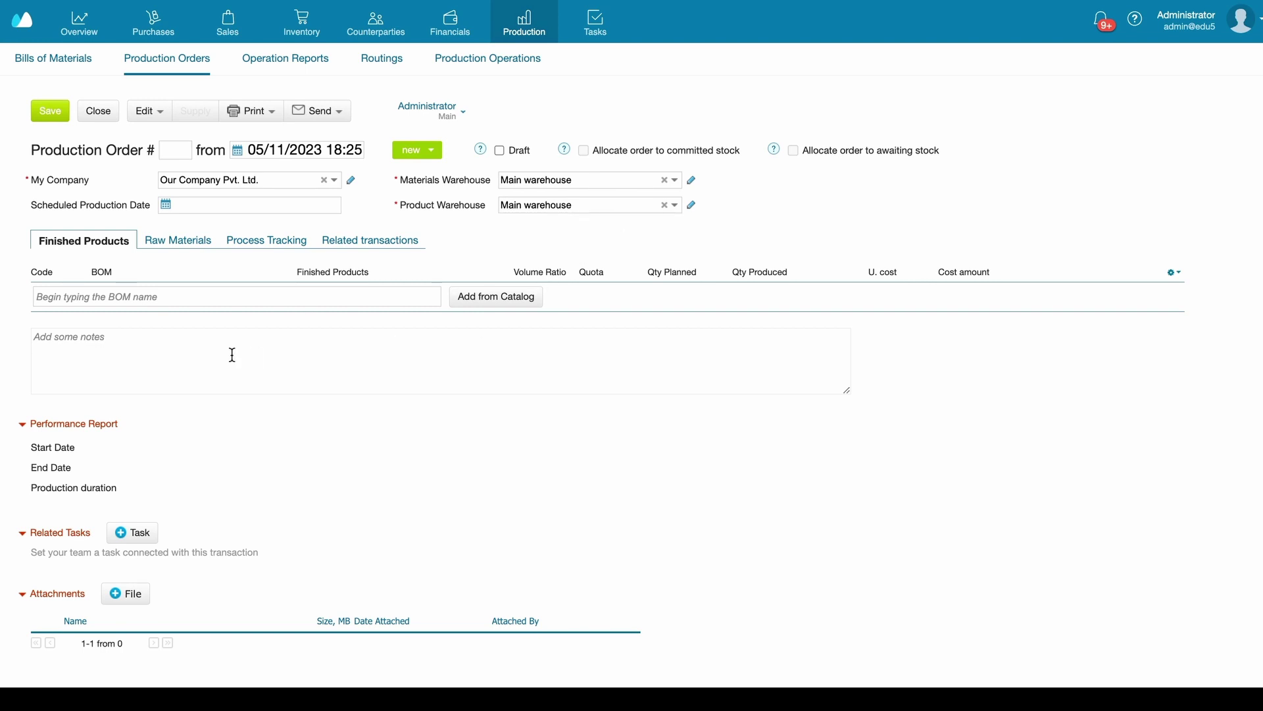
Step: Add the "Cinnamon bun, 20 pcs" bill of materials to the production order's finished products
click(344, 370)
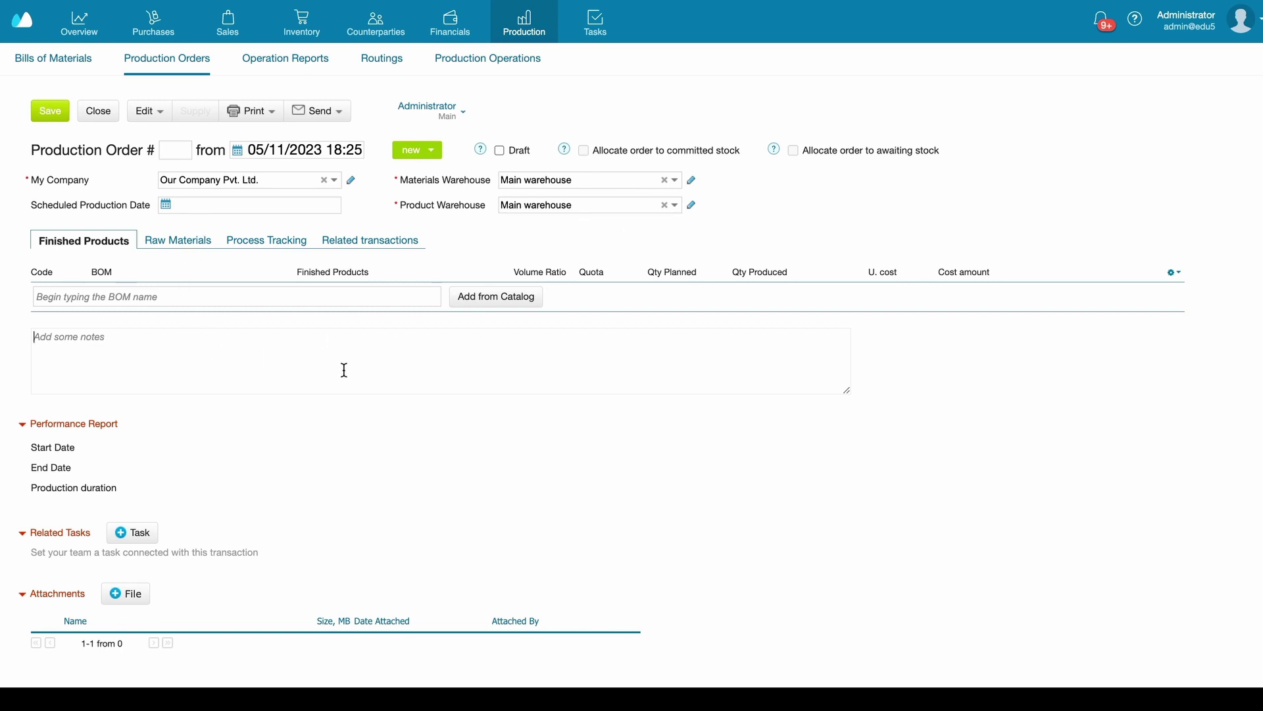
click(396, 296)
text(bun)
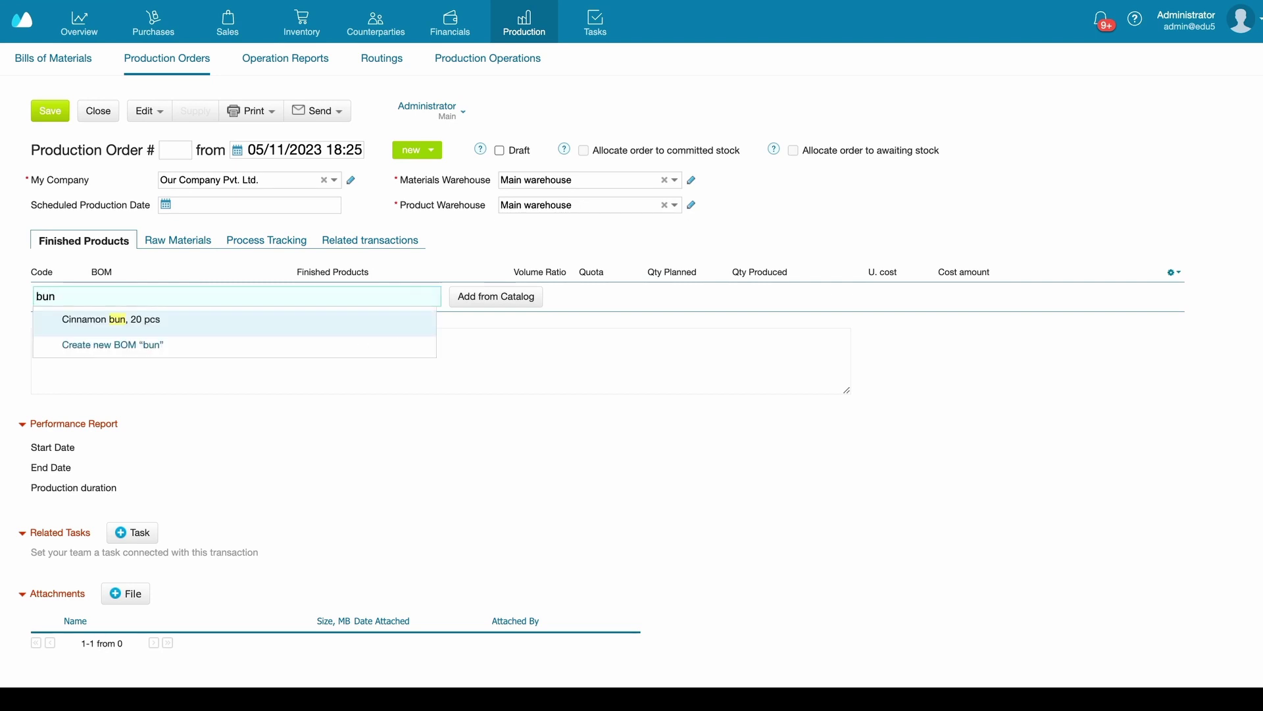
click(376, 324)
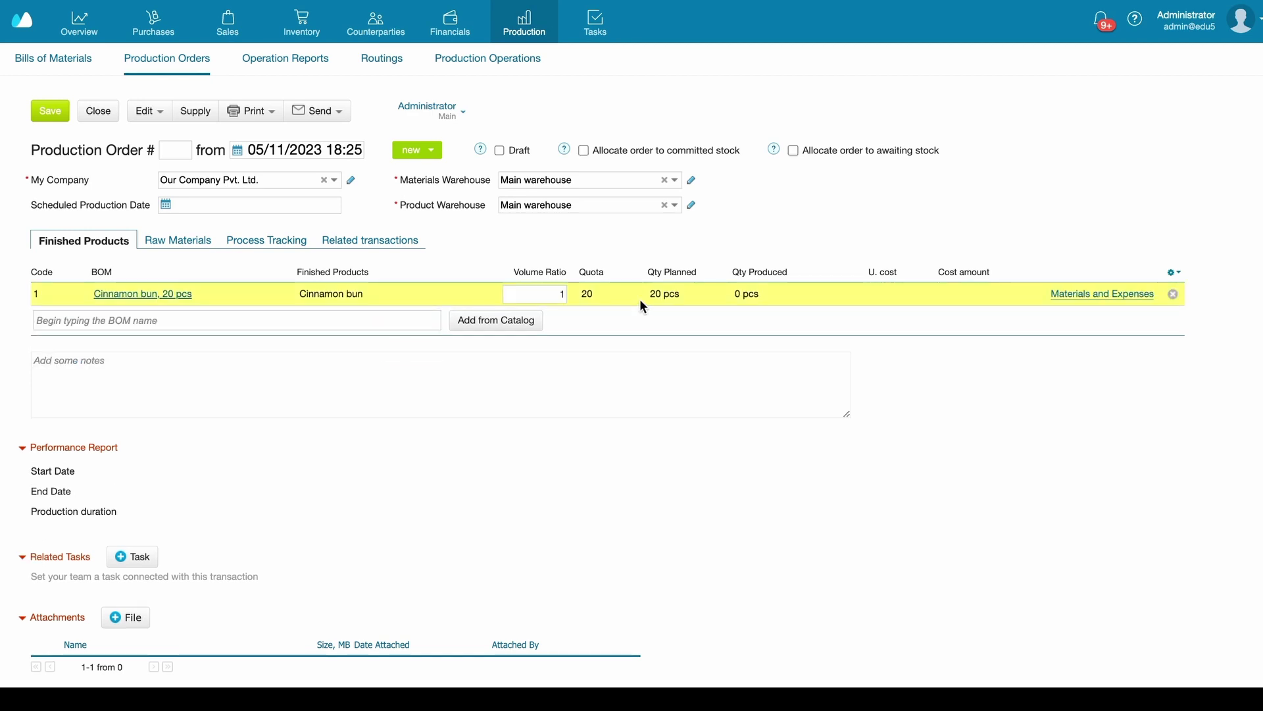
Step: Set the Cinnamon bun volume ratio to 5 in the production order
click(562, 293)
key(BackSpace)
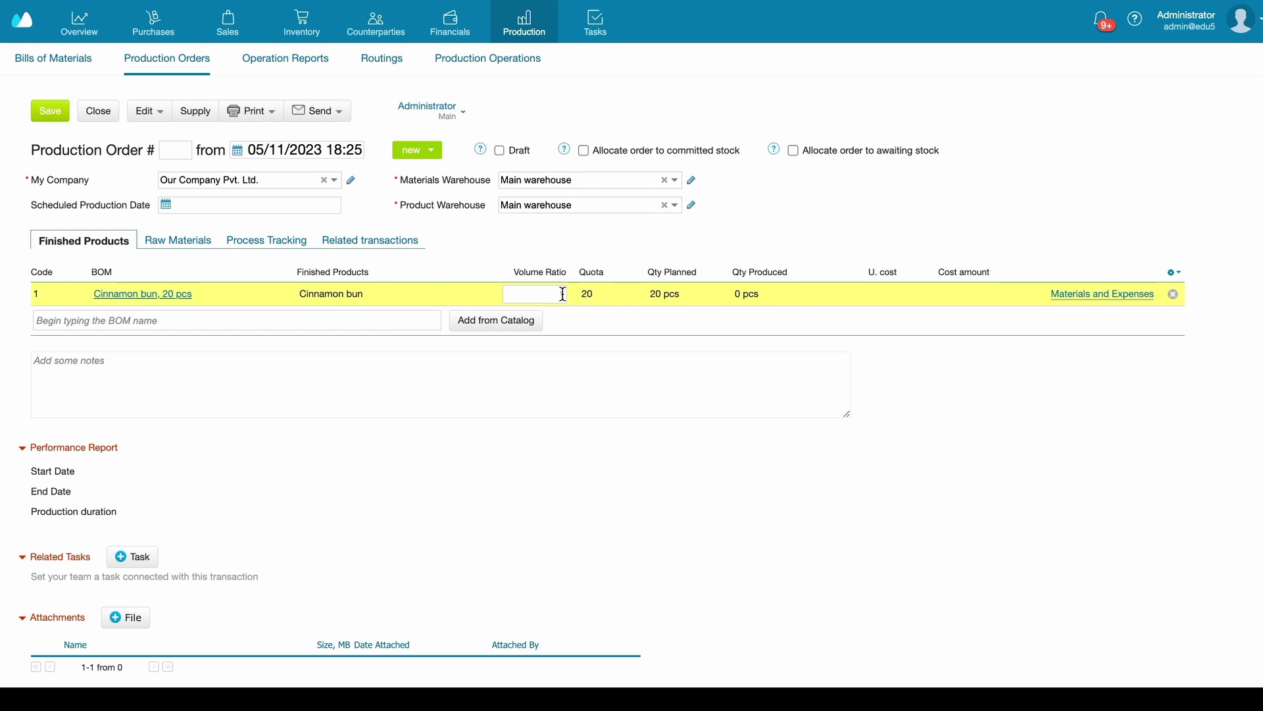
click(562, 293)
text(18:2)
text(5)
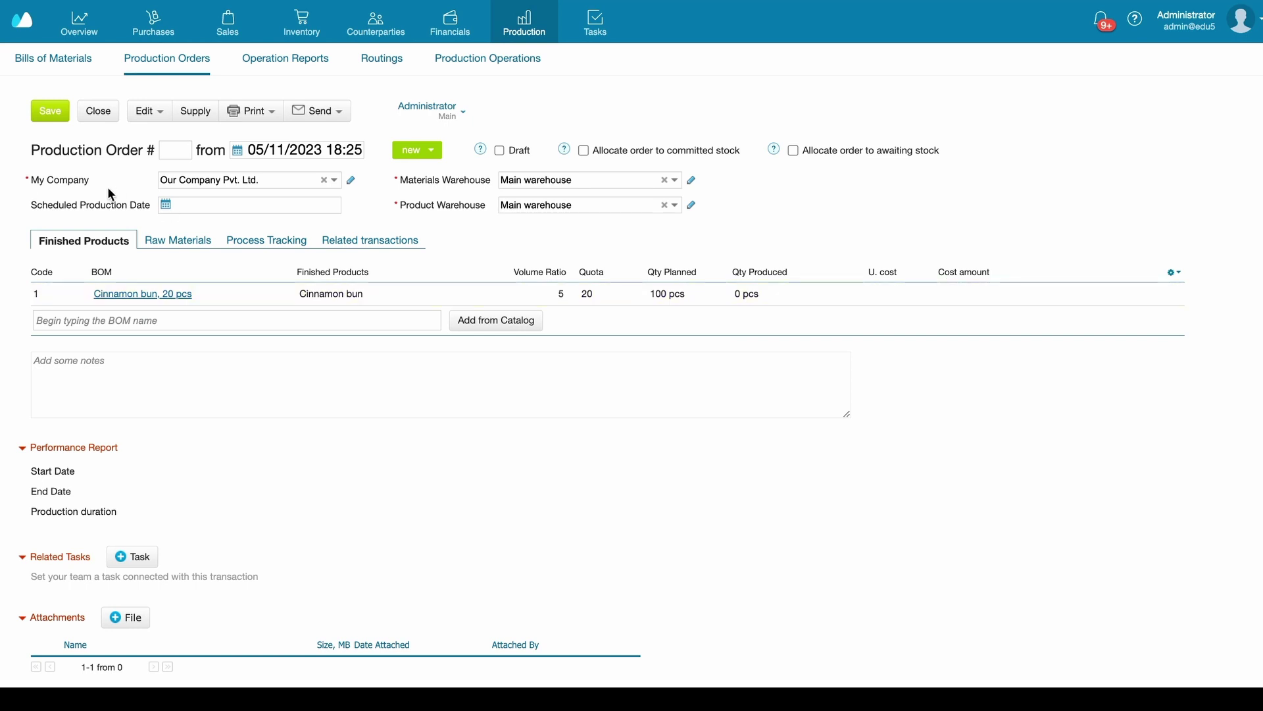
Step: Review the required raw materials, allocate the order to committed and awaiting stock, and save it for process tracking
click(169, 245)
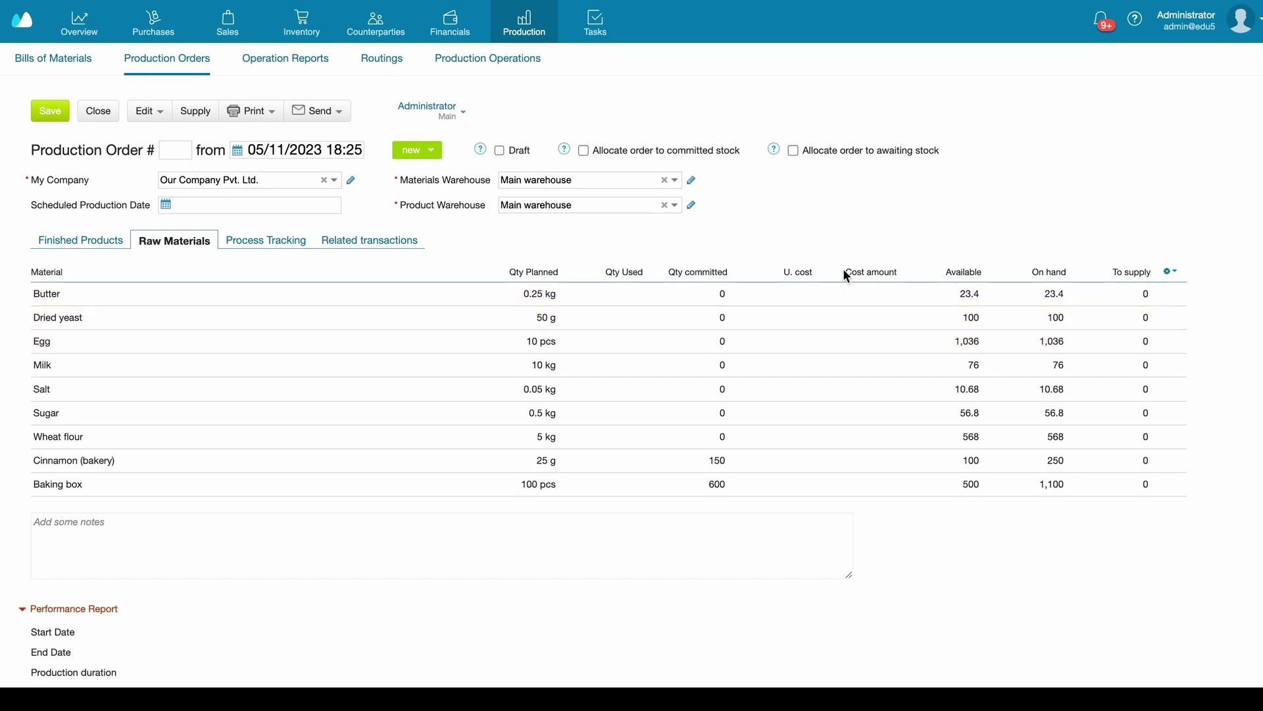
click(665, 158)
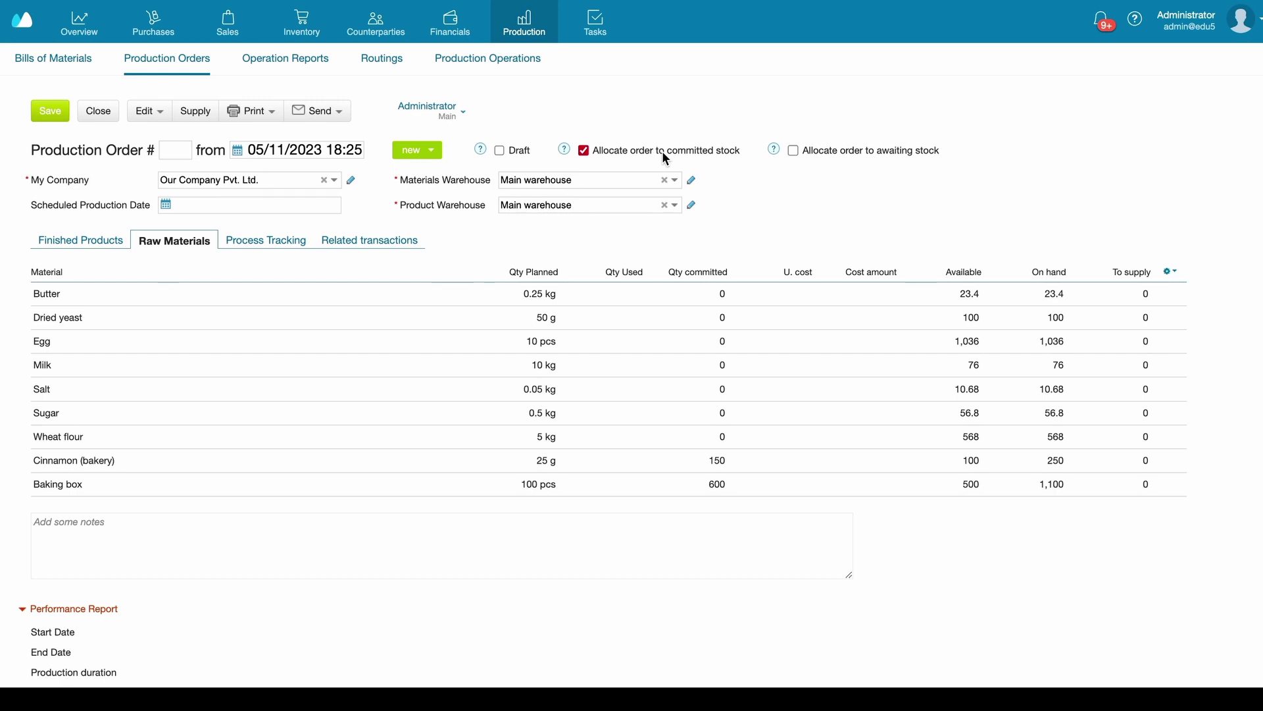
click(796, 148)
click(294, 241)
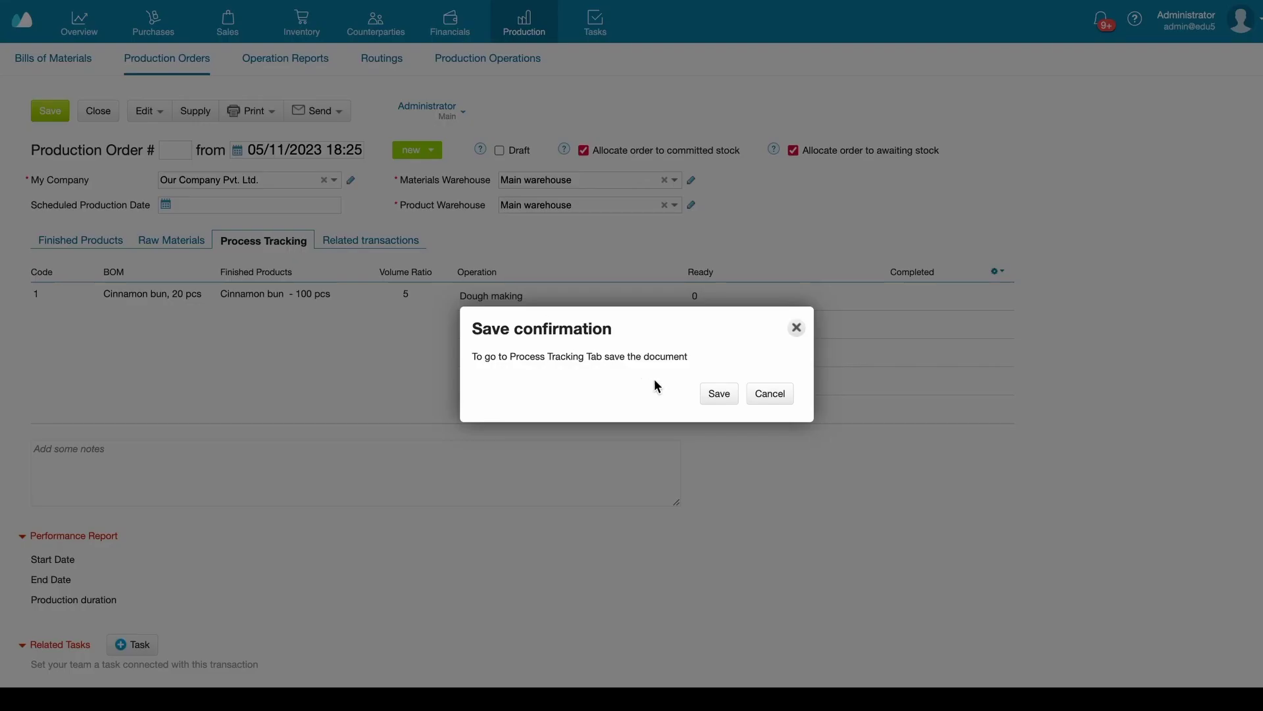
click(709, 396)
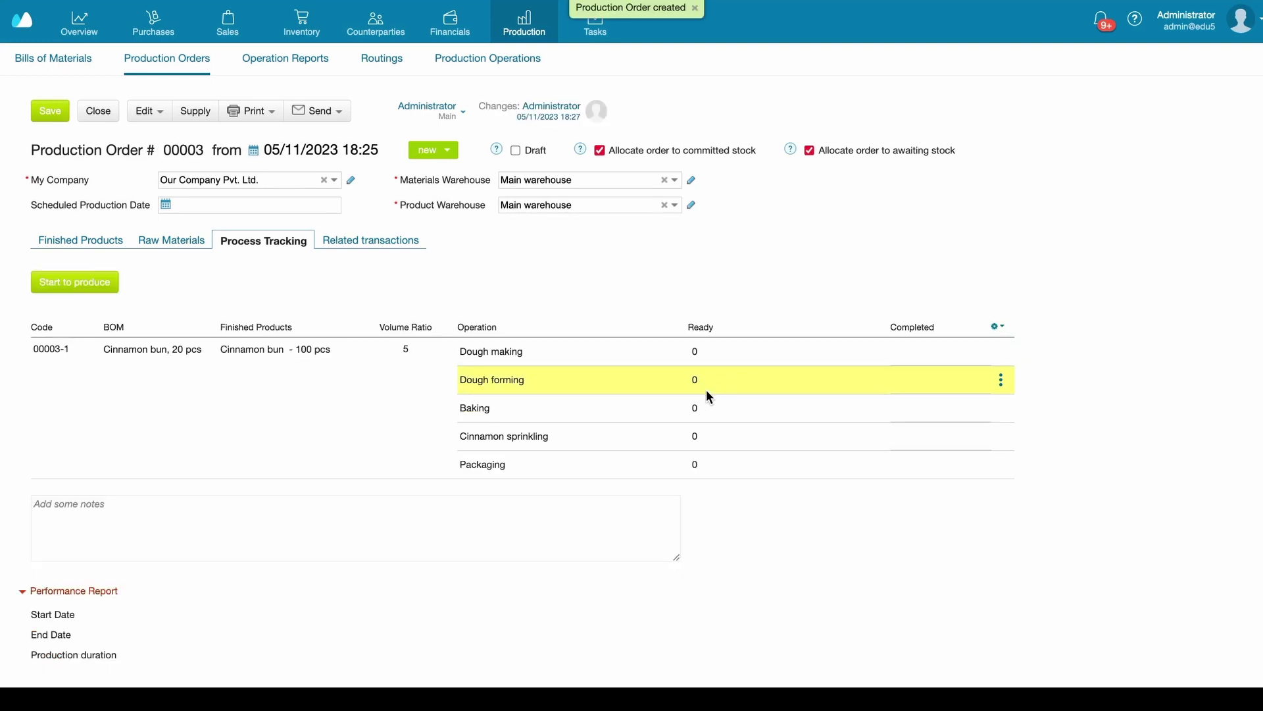
Step: Start production of the order and complete the Dough making operation
click(77, 283)
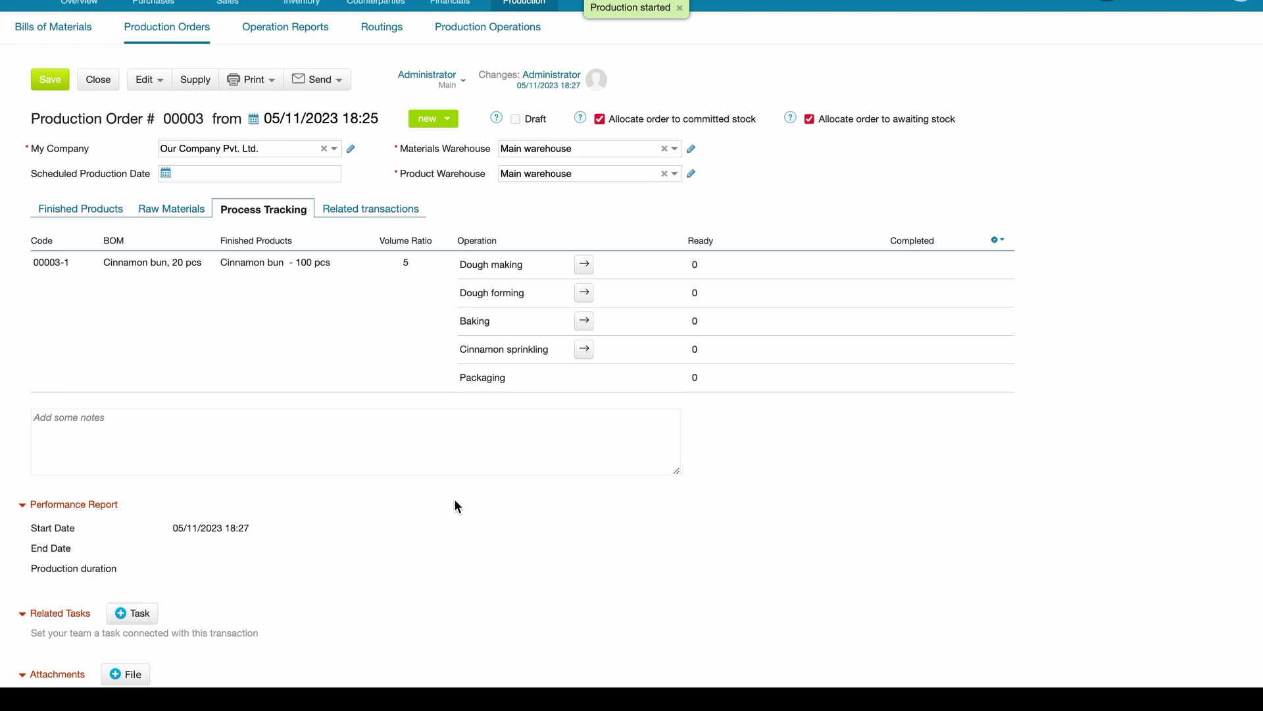
click(593, 266)
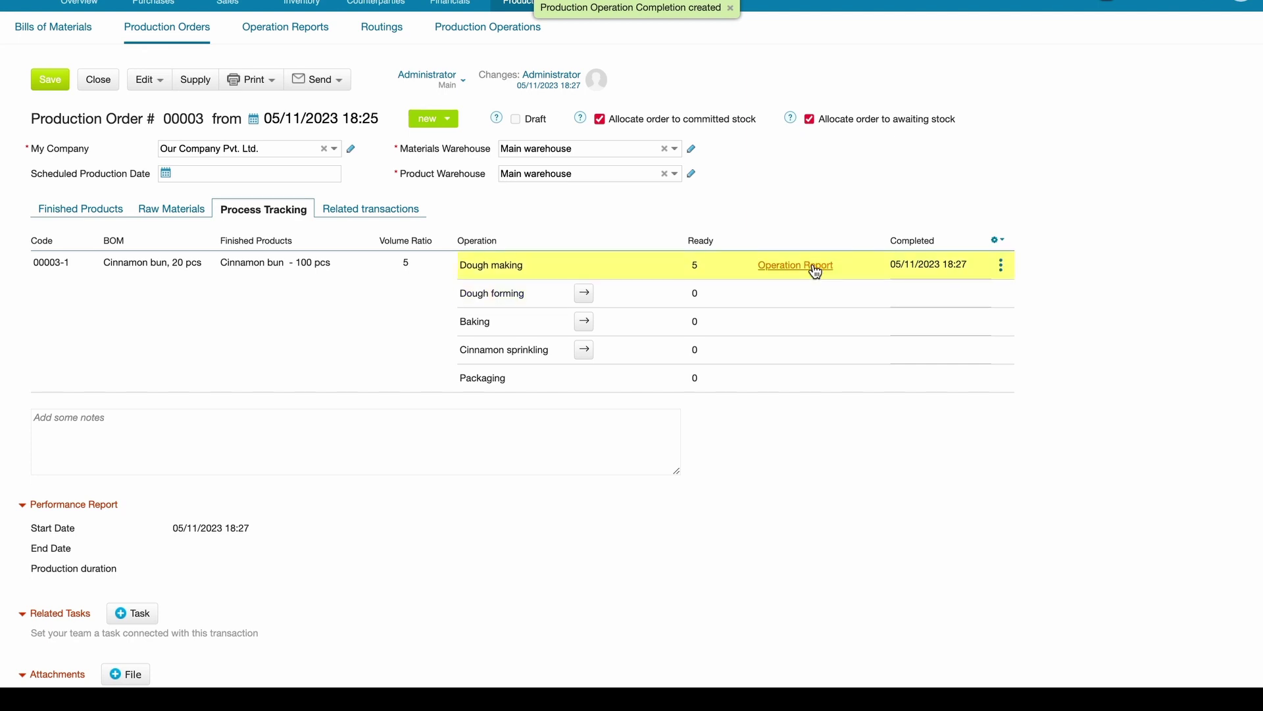
Step: Set the used egg quantity to 12 pcs in the Dough making operation report
click(814, 268)
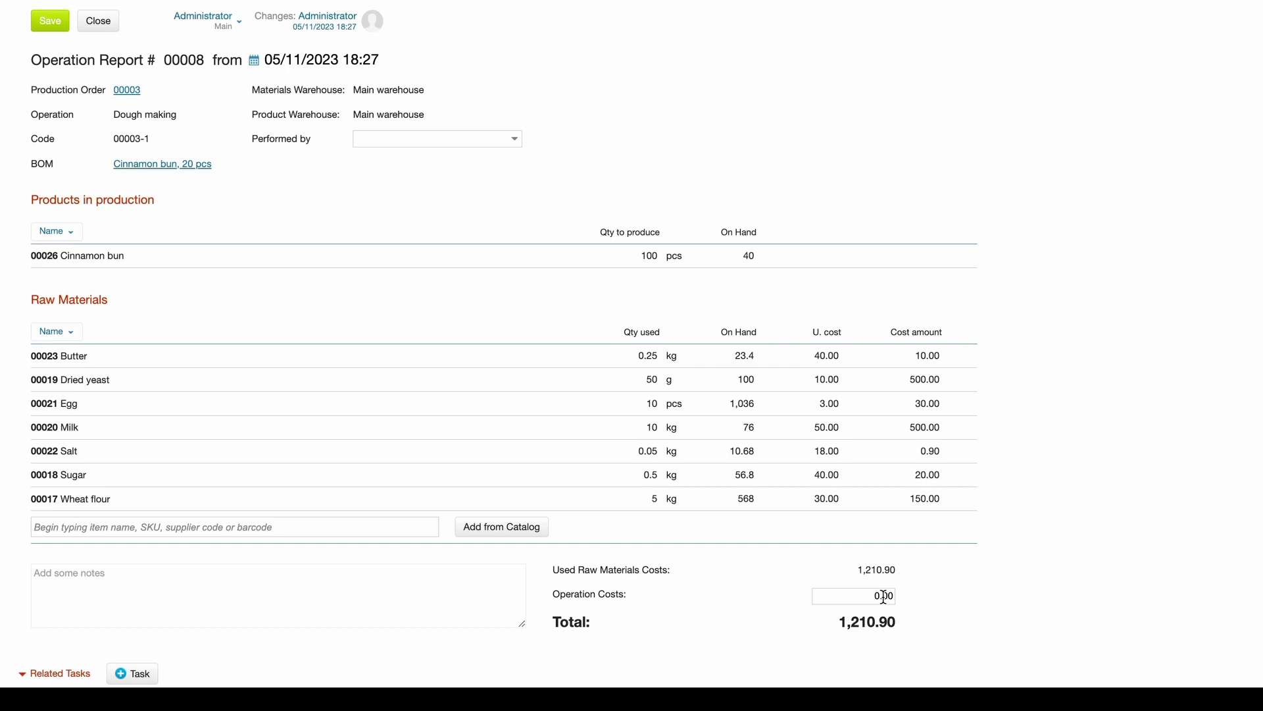
click(658, 404)
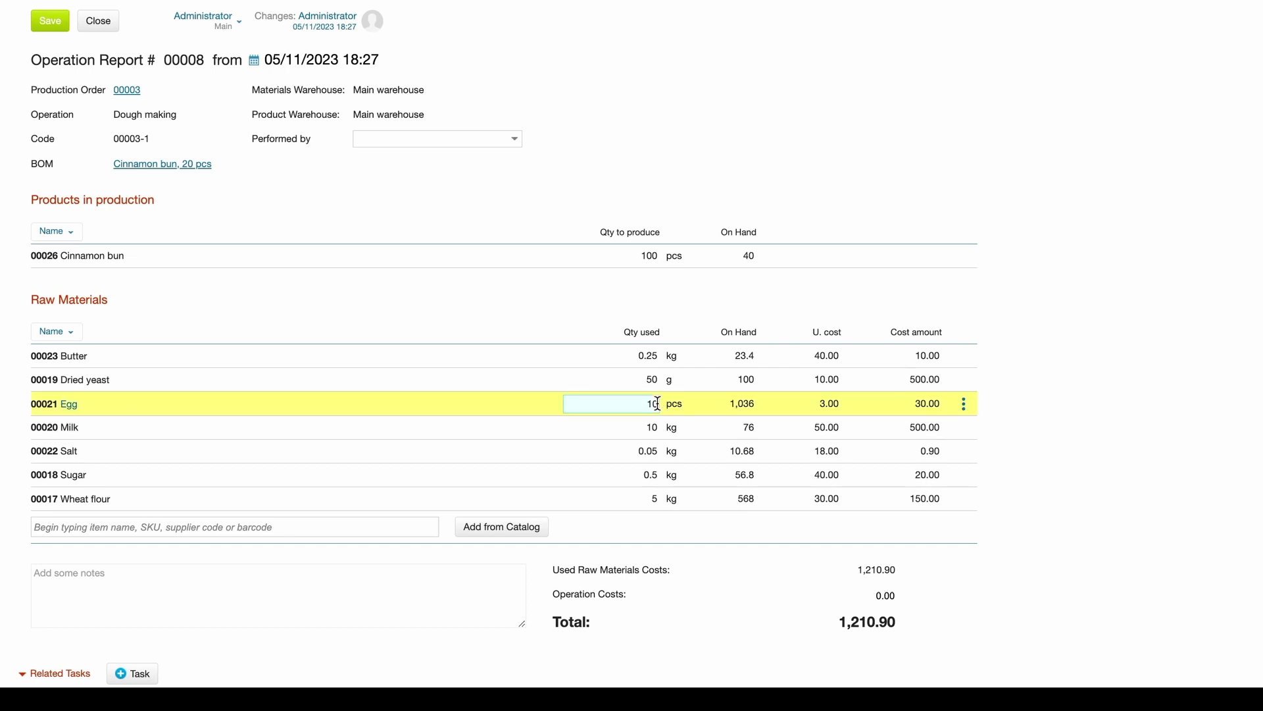
key(BackSpace)
text(2)
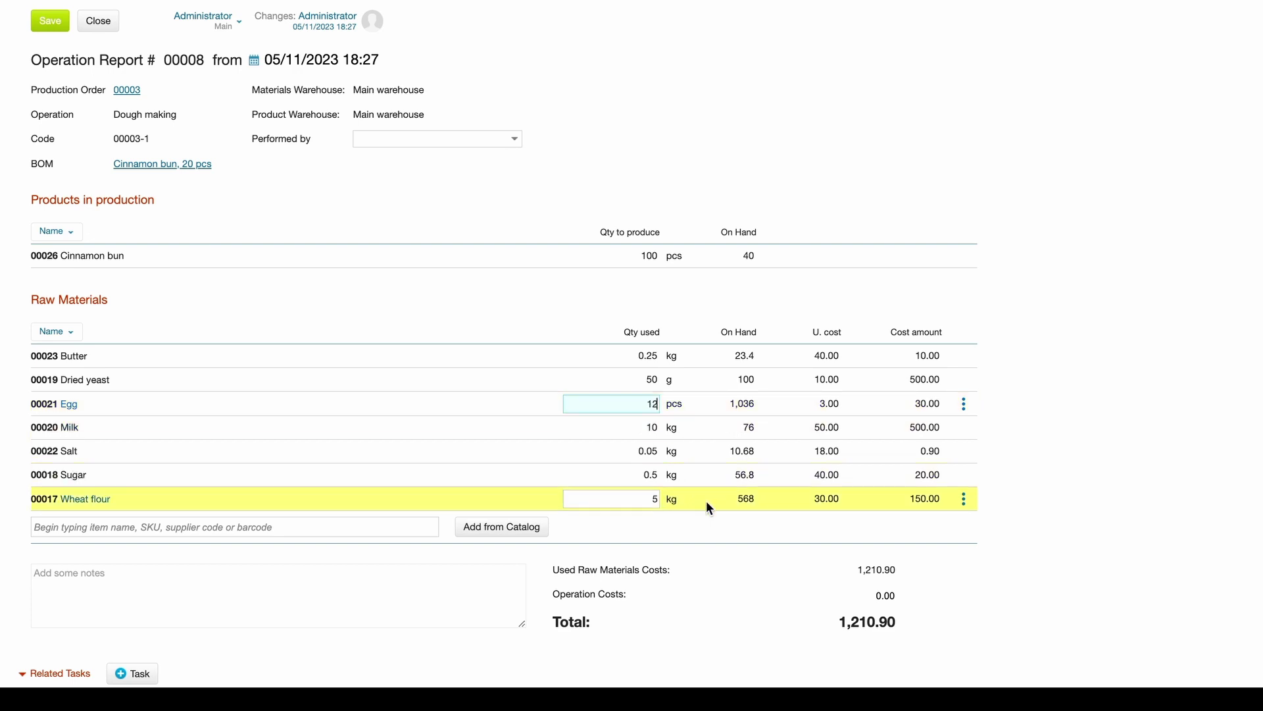
Step: Set the Dough making operation costs to 300 and save the operation report
click(887, 596)
key(BackSpace)
key(BackSpace)
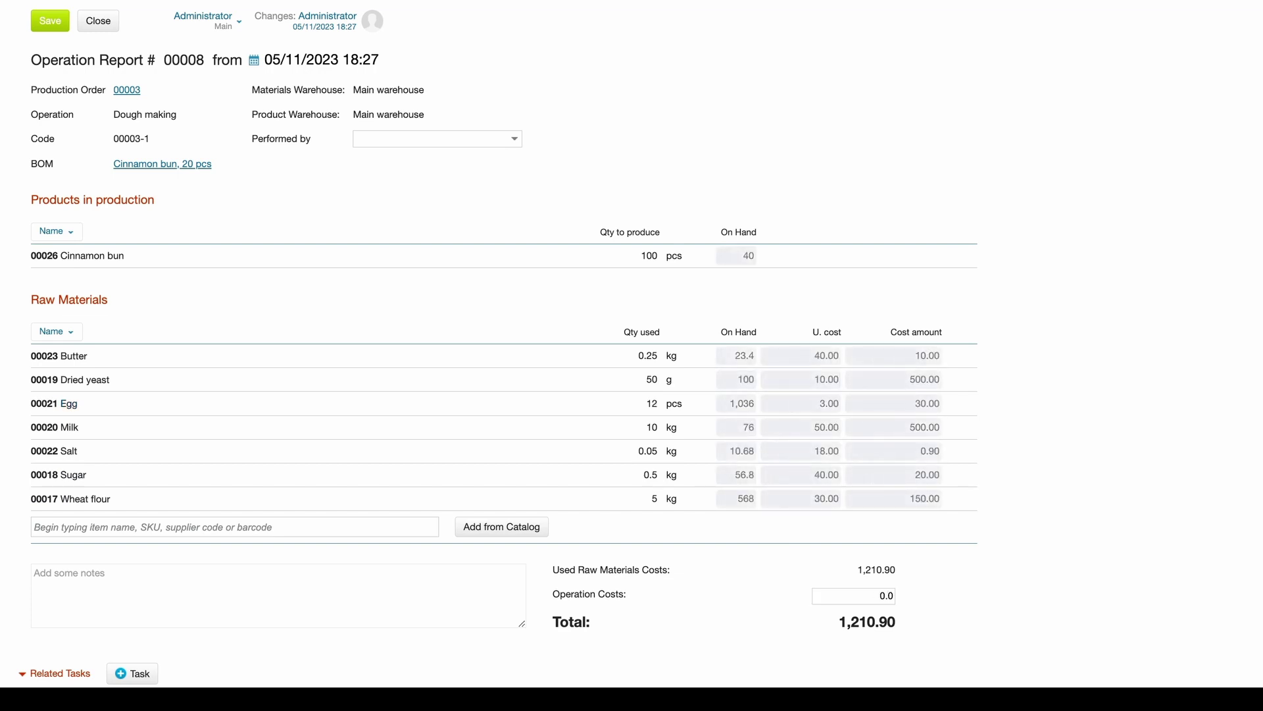
text(3)
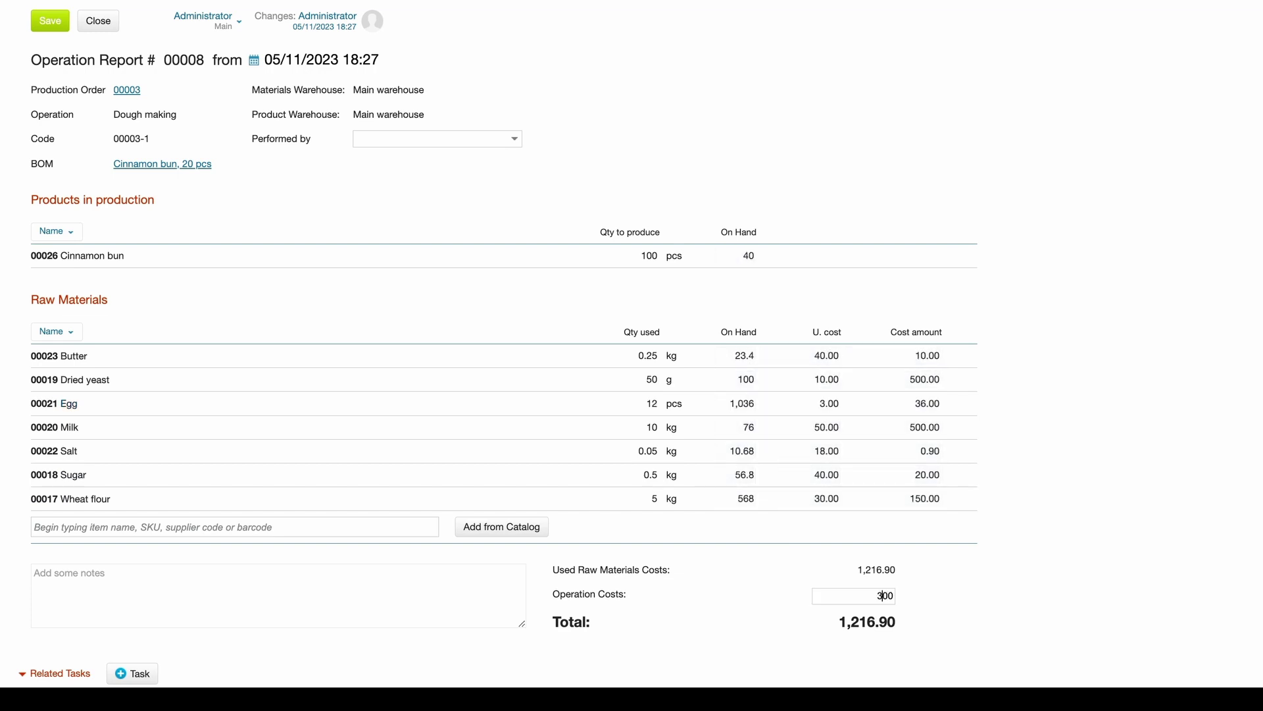
click(994, 595)
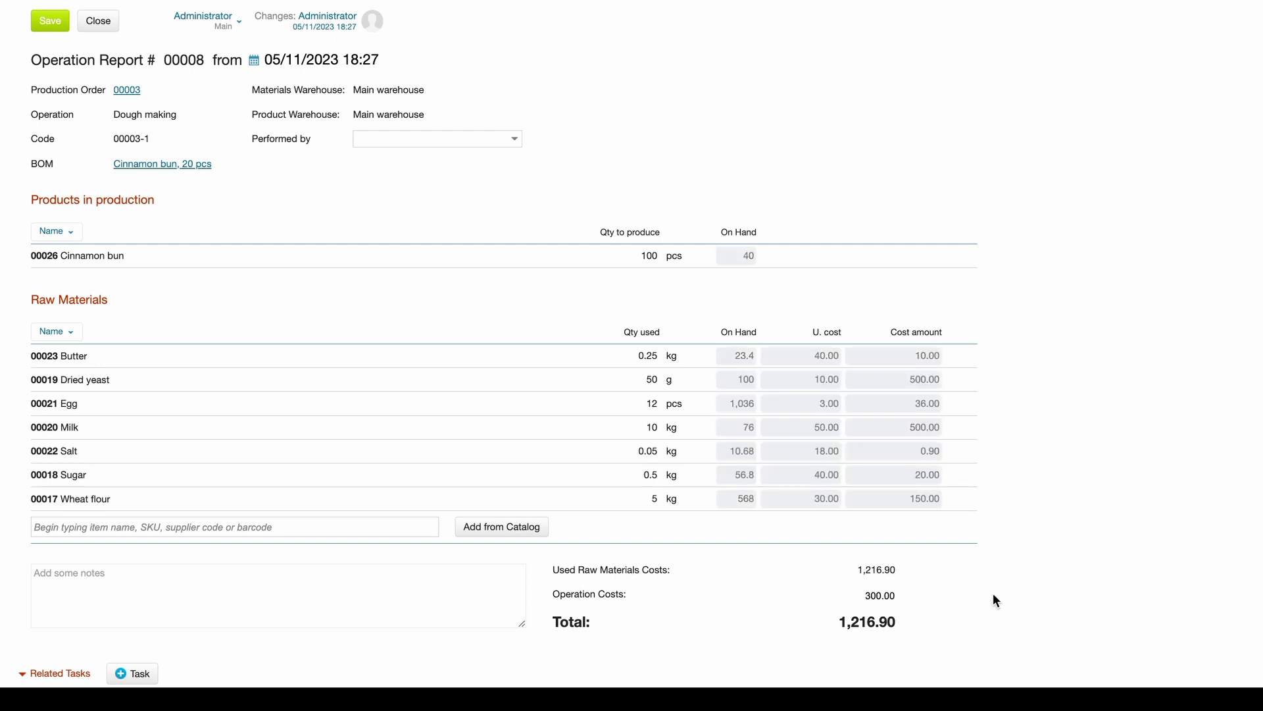
click(54, 23)
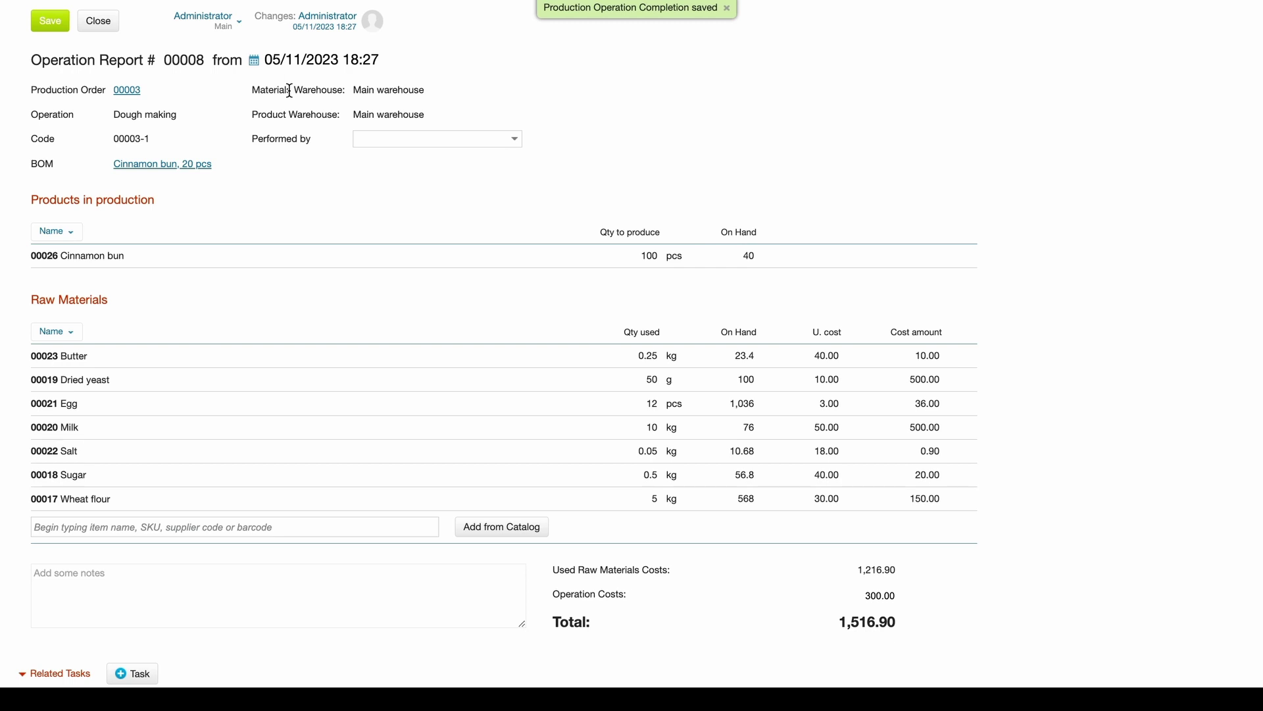
Step: Return to the production order and complete the Dough forming, Baking, Cinnamon sprinkling and Packaging operations
scroll(702, 341, up, 2)
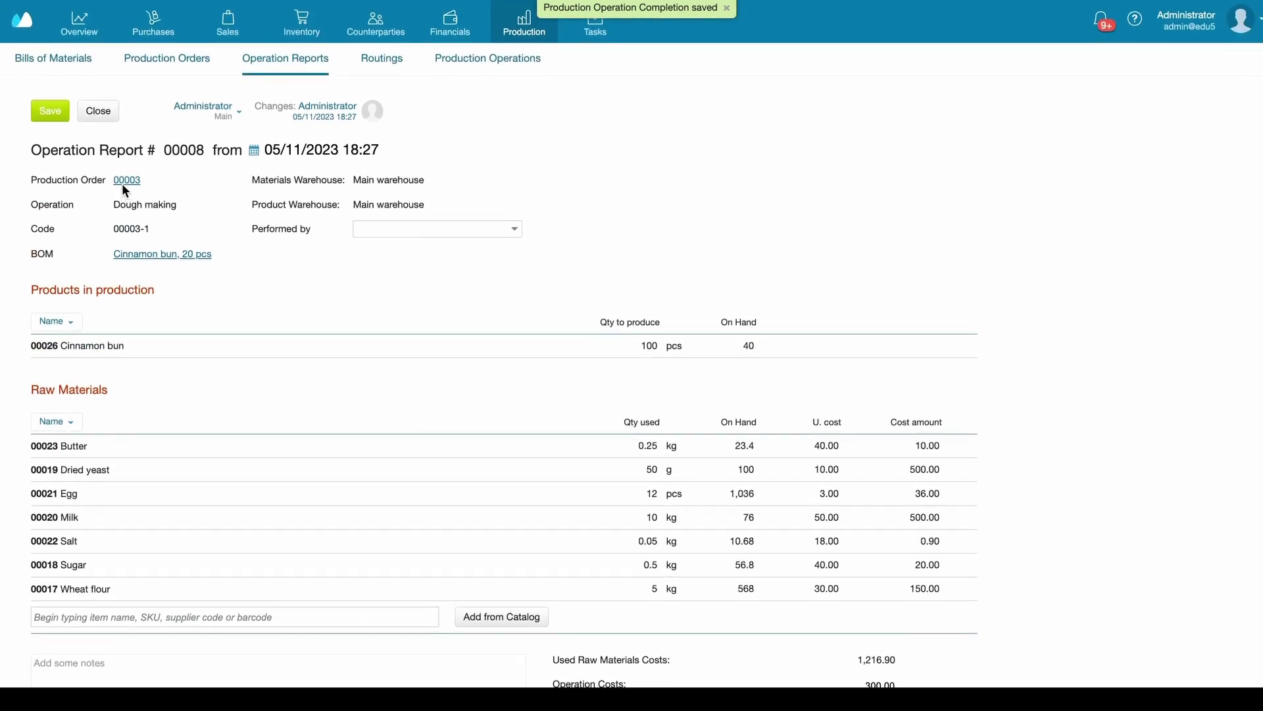
click(129, 181)
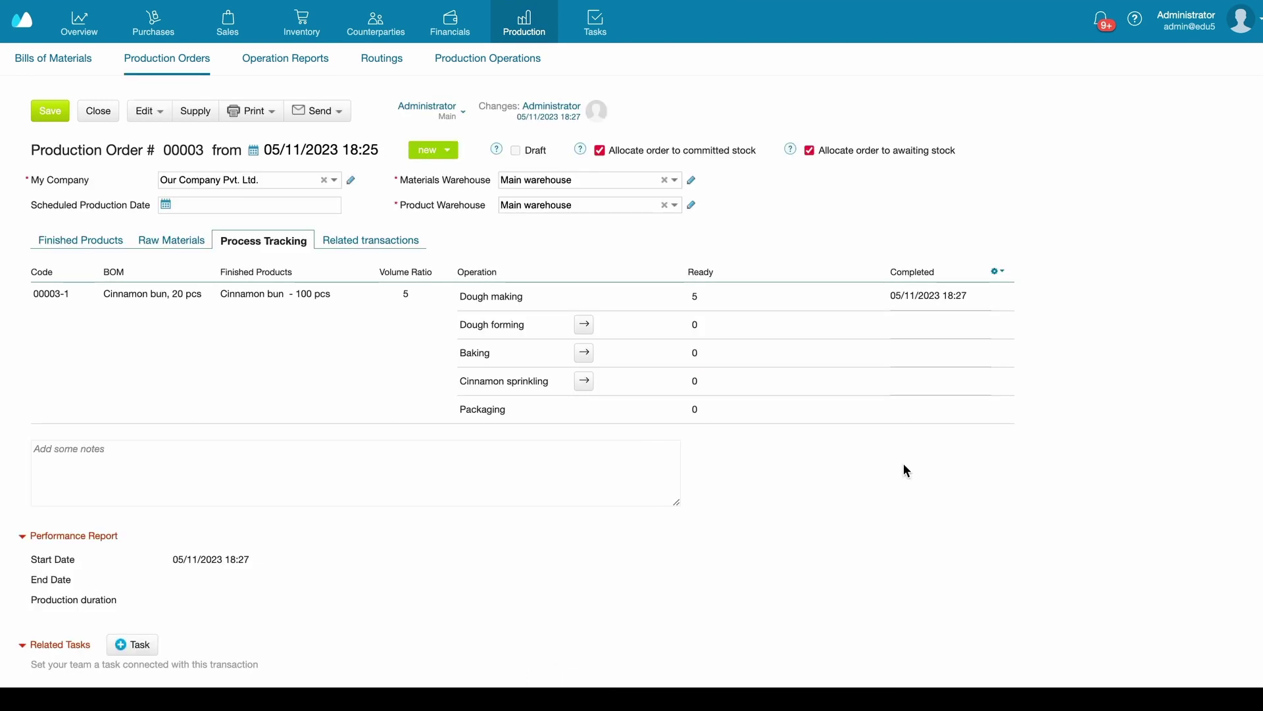
click(592, 349)
click(590, 355)
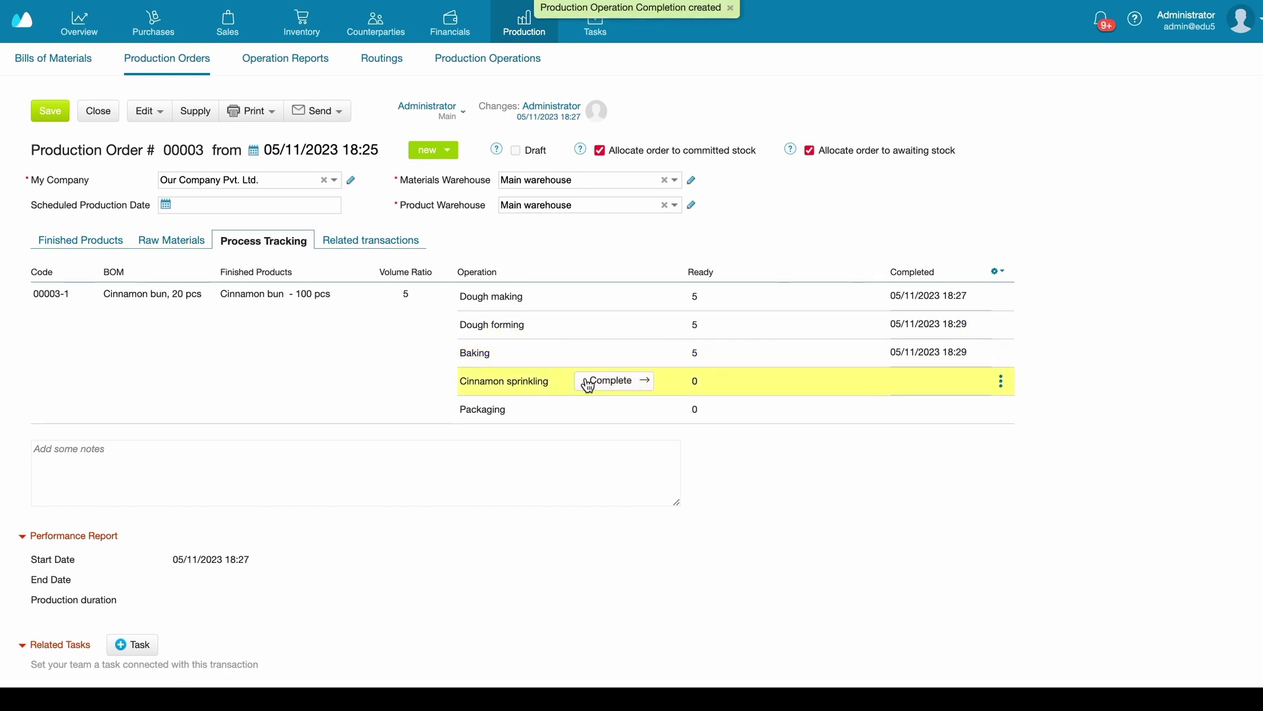
click(605, 384)
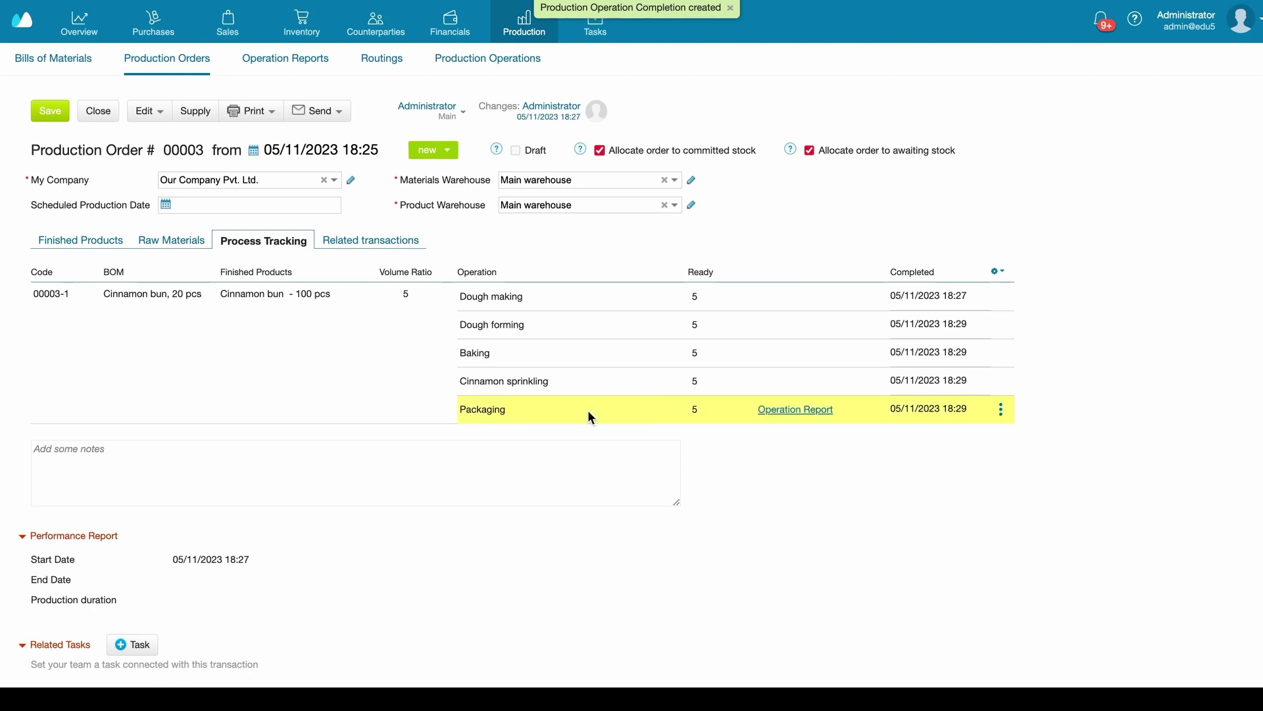
Step: Set the produced Cinnamon bun quantity to 95 pcs in the Packaging operation report, then save and close it
click(792, 410)
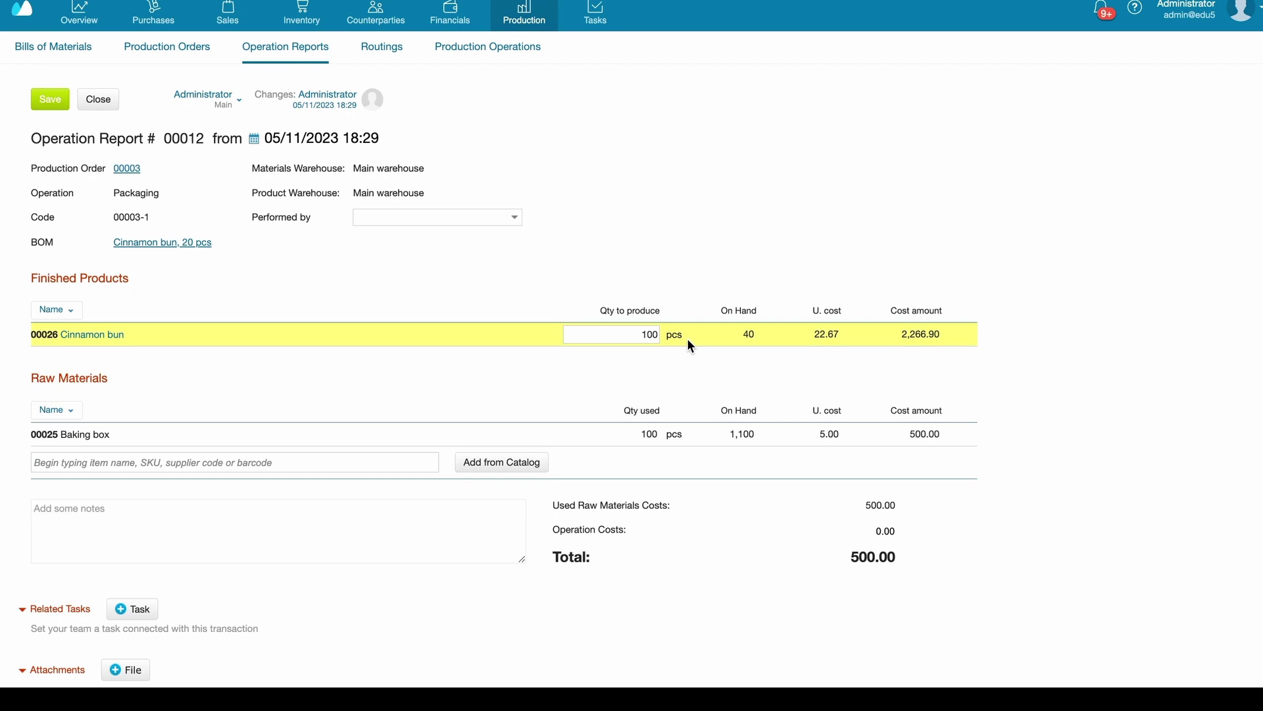
click(657, 335)
key(BackSpace)
key(BackSpace)
key(BackSpace)
text(95)
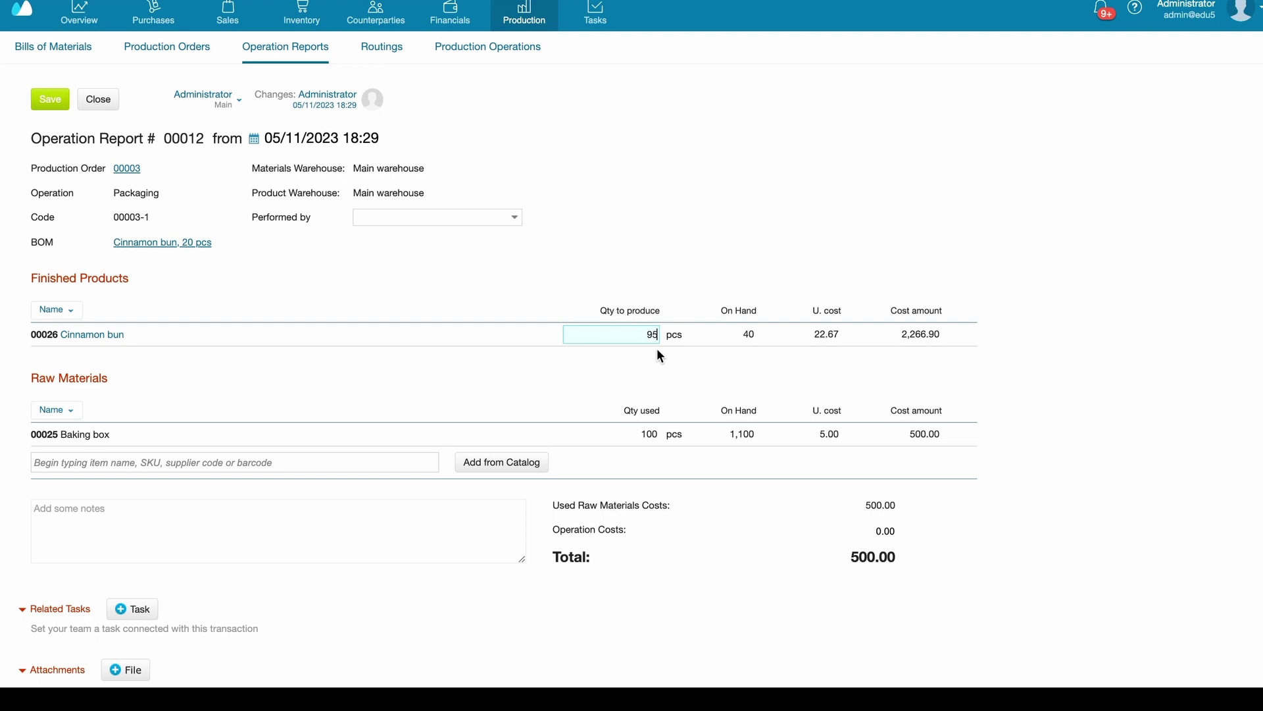
click(51, 104)
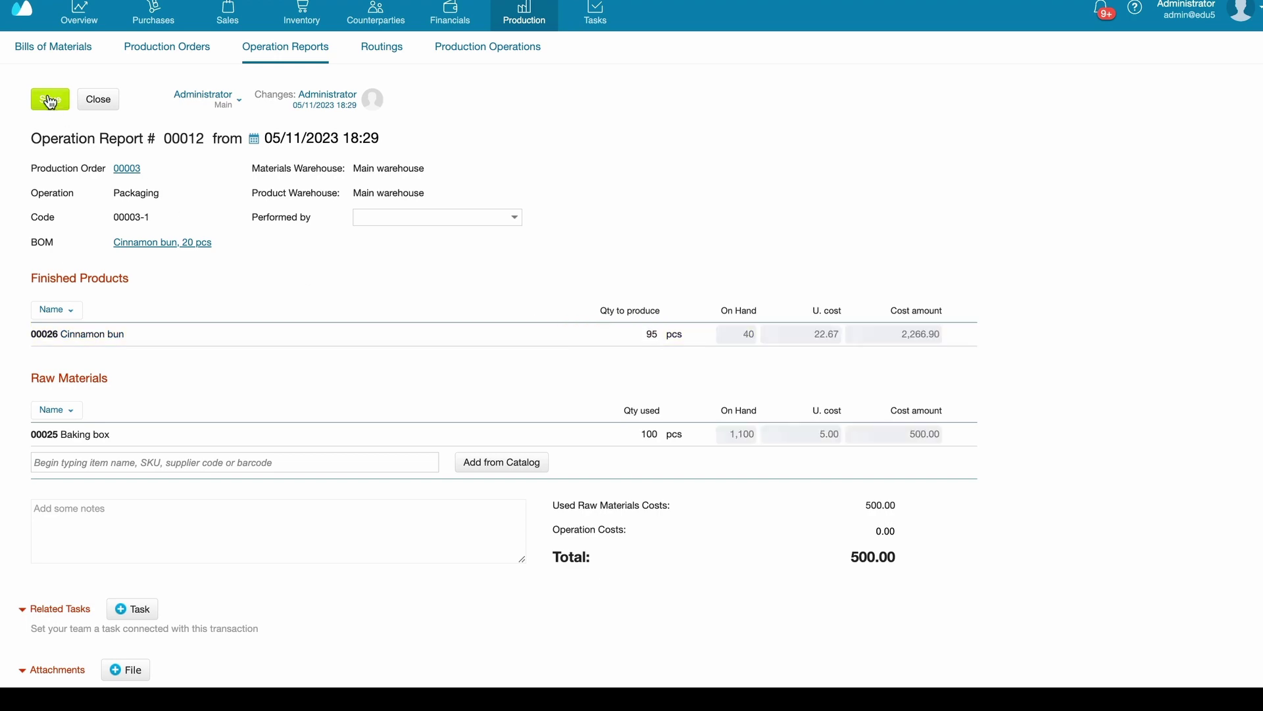
click(99, 100)
Step: Check the Cinnamon bun and its ingredients in the inventory's Stock report
scroll(417, 98, up, 1)
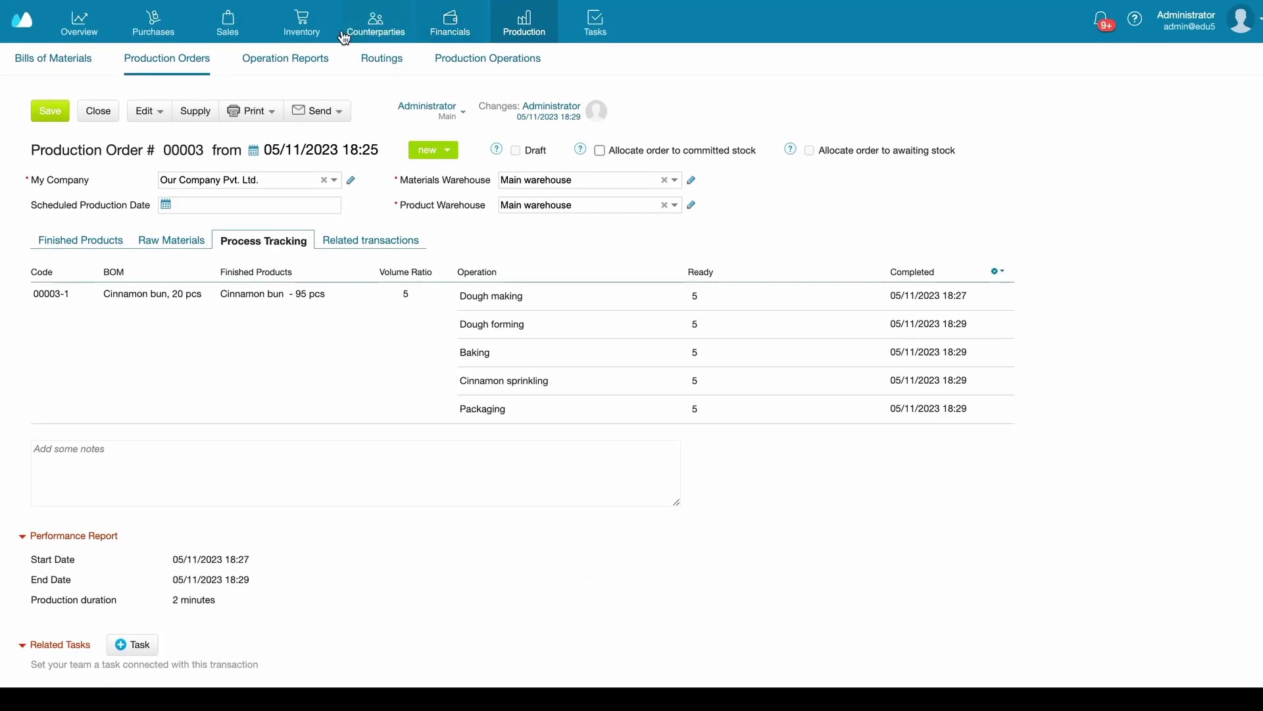
mouse_move(301, 23)
click(754, 58)
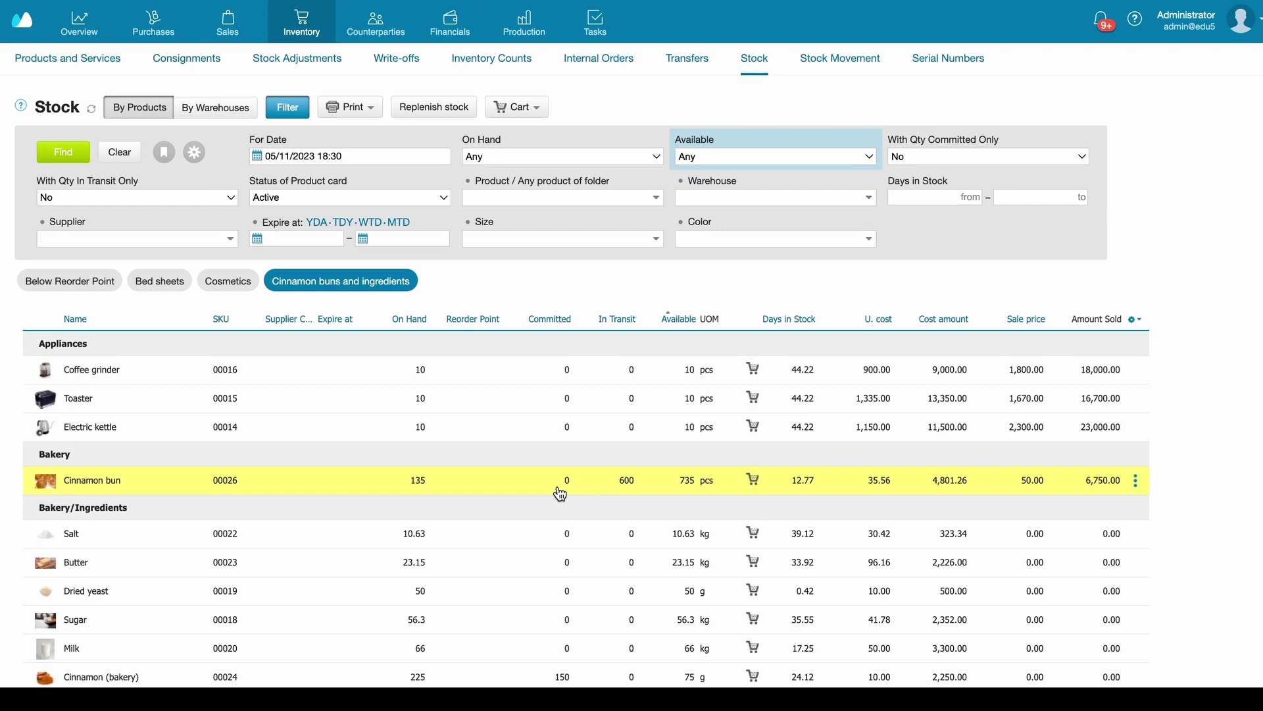
Step: Reopen the completed cinnamon bun production order and examine its produced quantity, unit cost, used raw materials and total costs
click(525, 23)
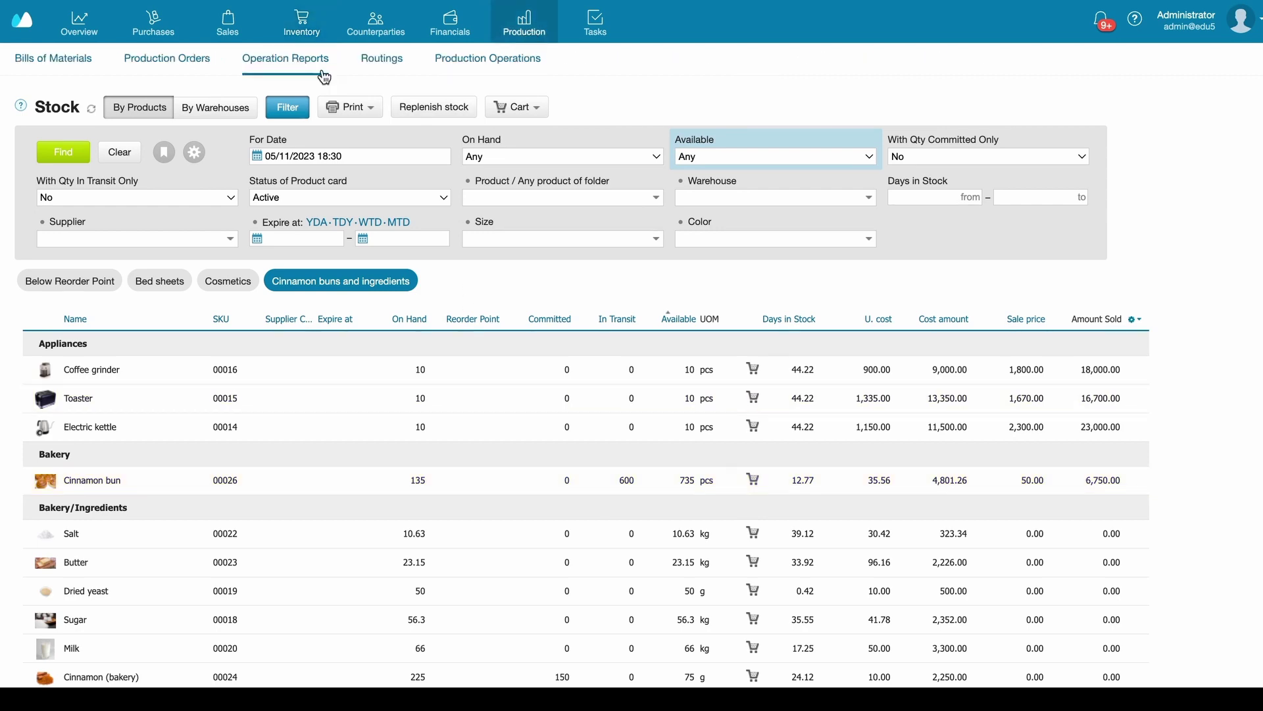
double_click(427, 190)
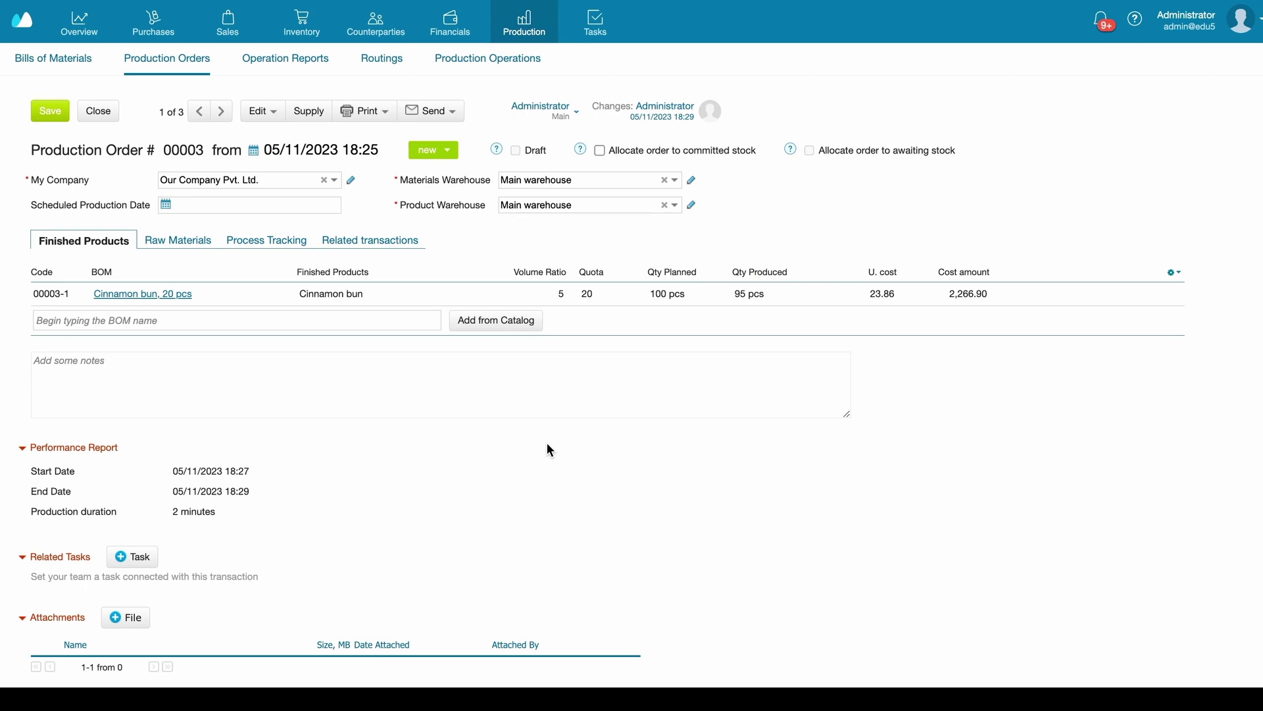
click(736, 296)
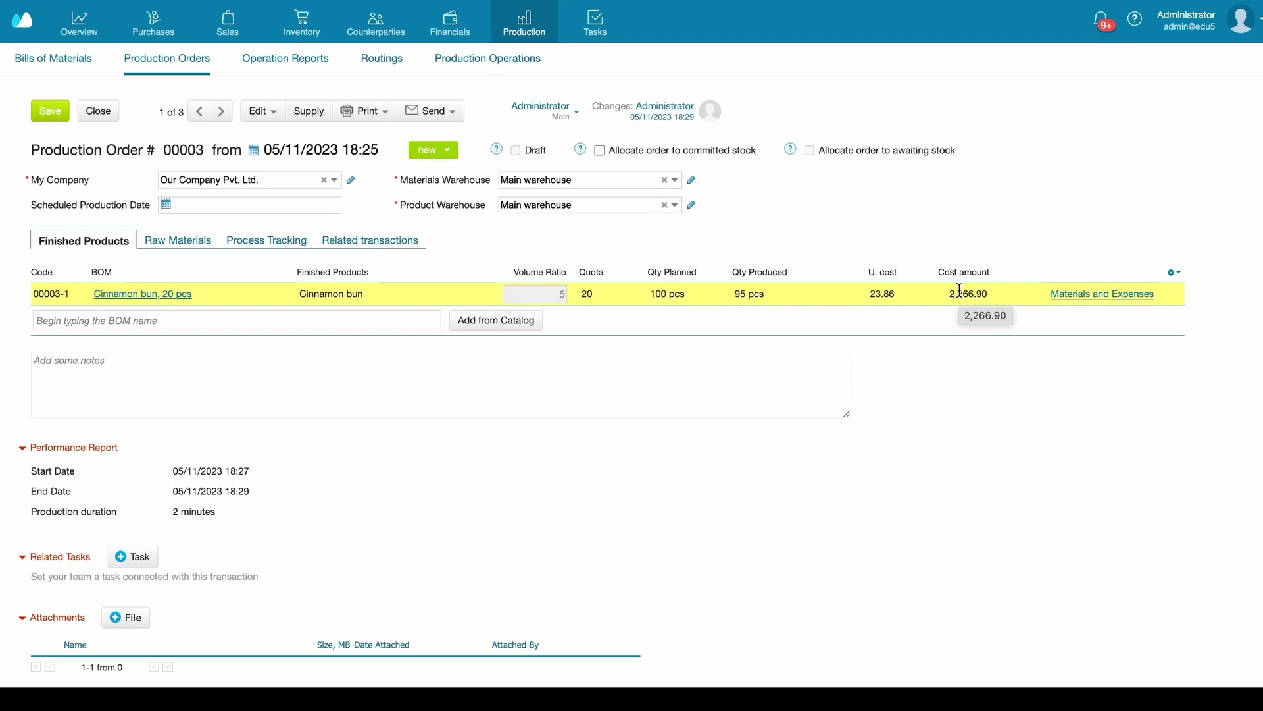
click(194, 244)
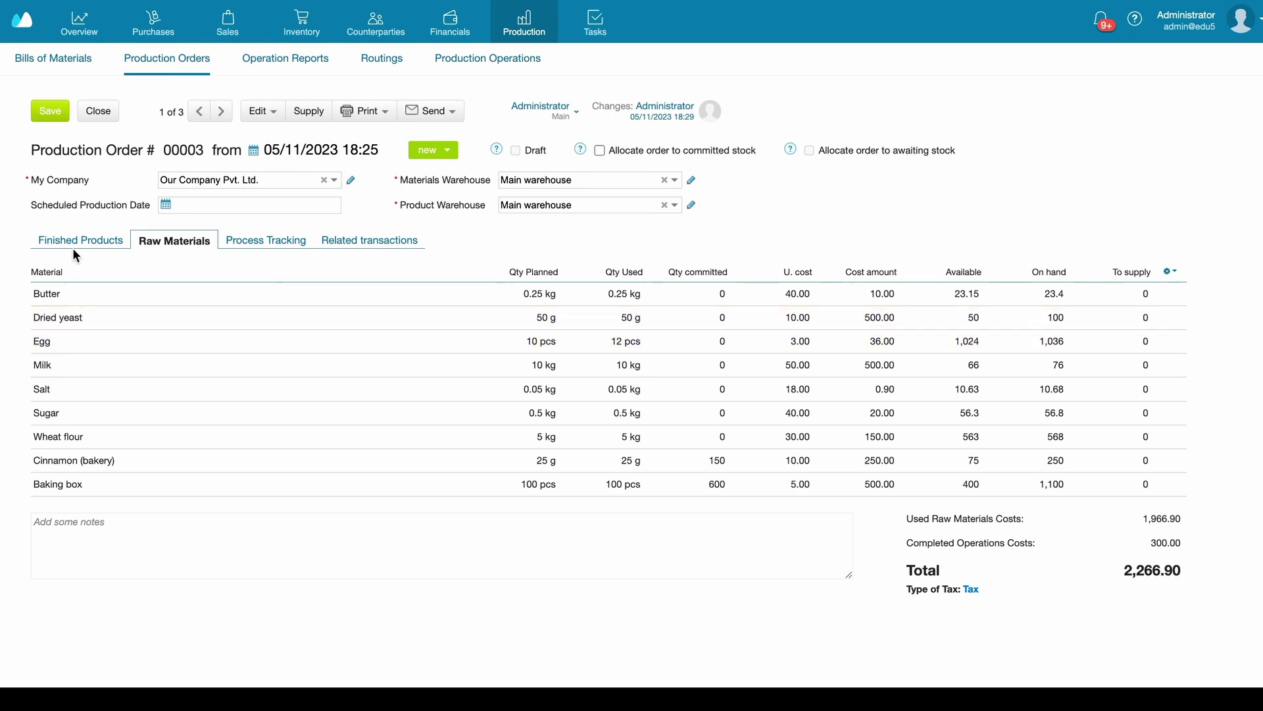
click(91, 244)
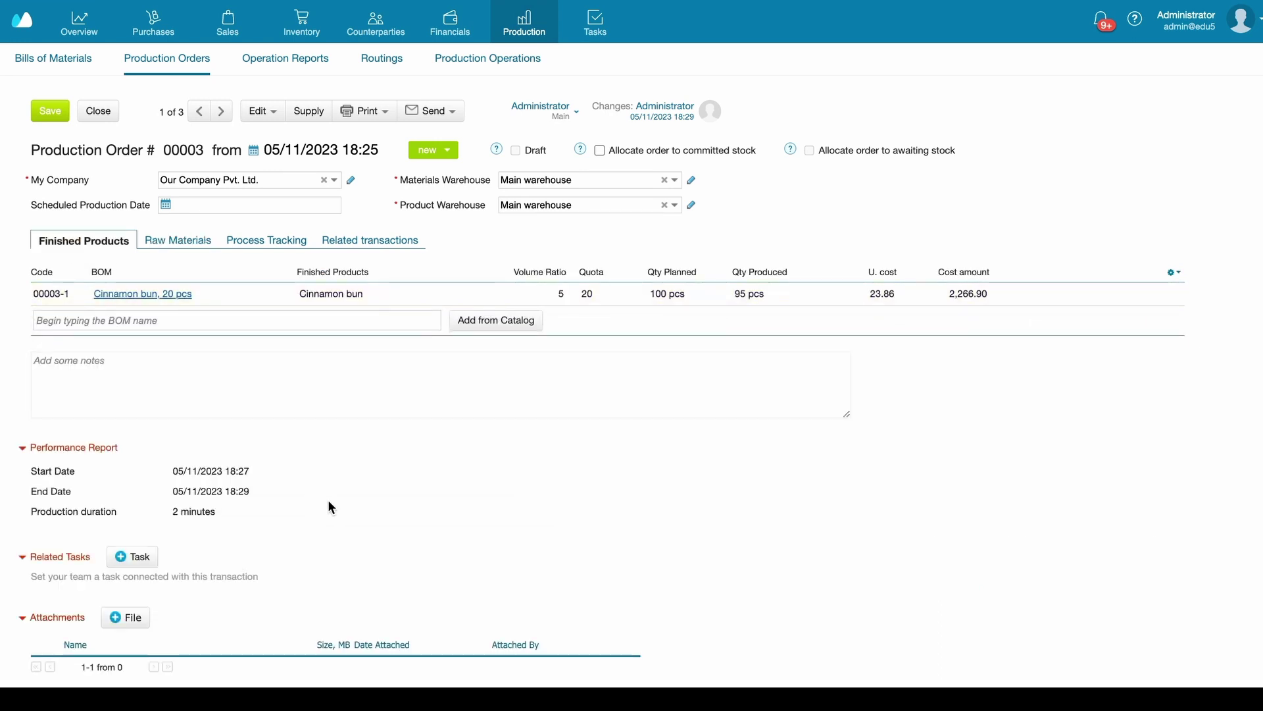